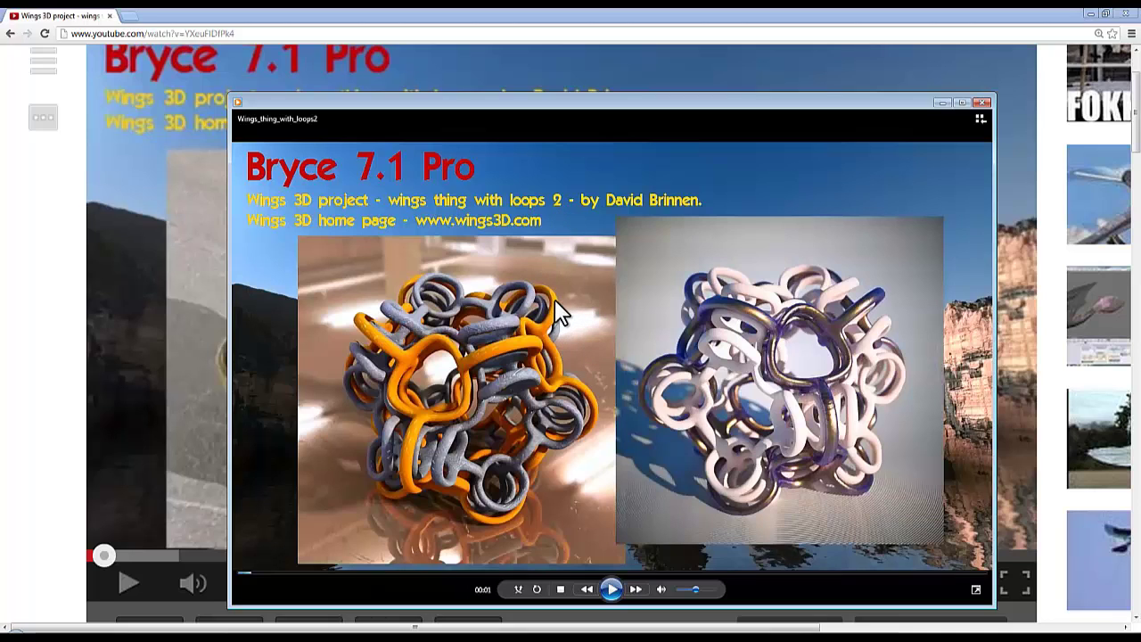
- Look over the earlier Wings 3D loops video page and read its comment about assigning materials for Bryce
{"action": "left_click", "coordinate": [943, 102]}
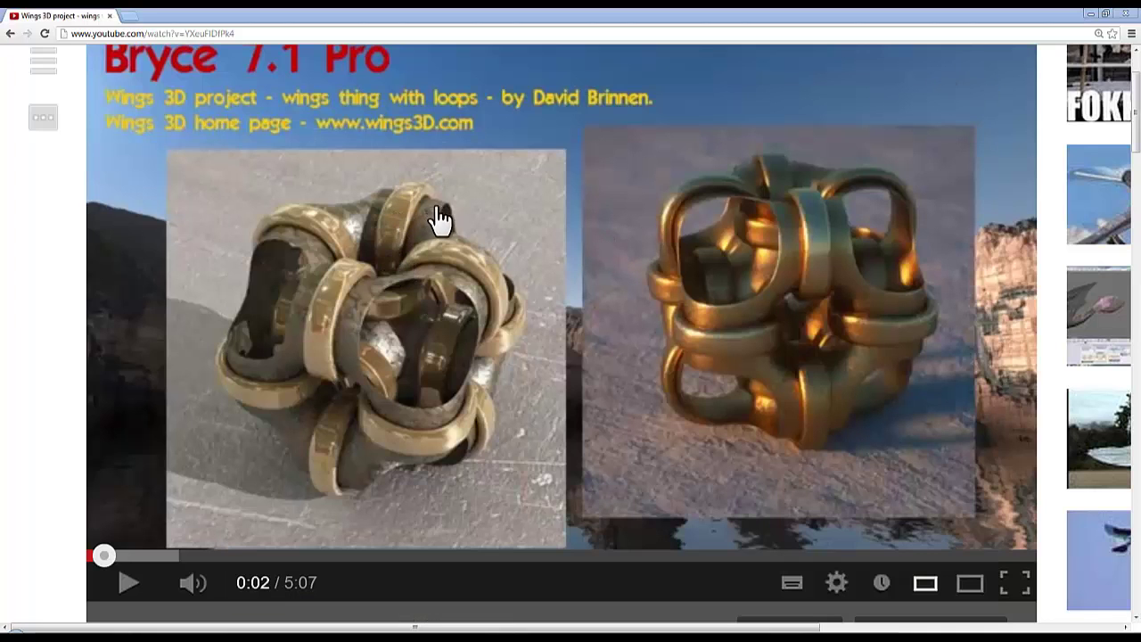
{"action": "left_click", "coordinate": [479, 219]}
{"action": "scroll", "coordinate": [479, 219], "scroll_direction": "down", "scroll_amount": 6}
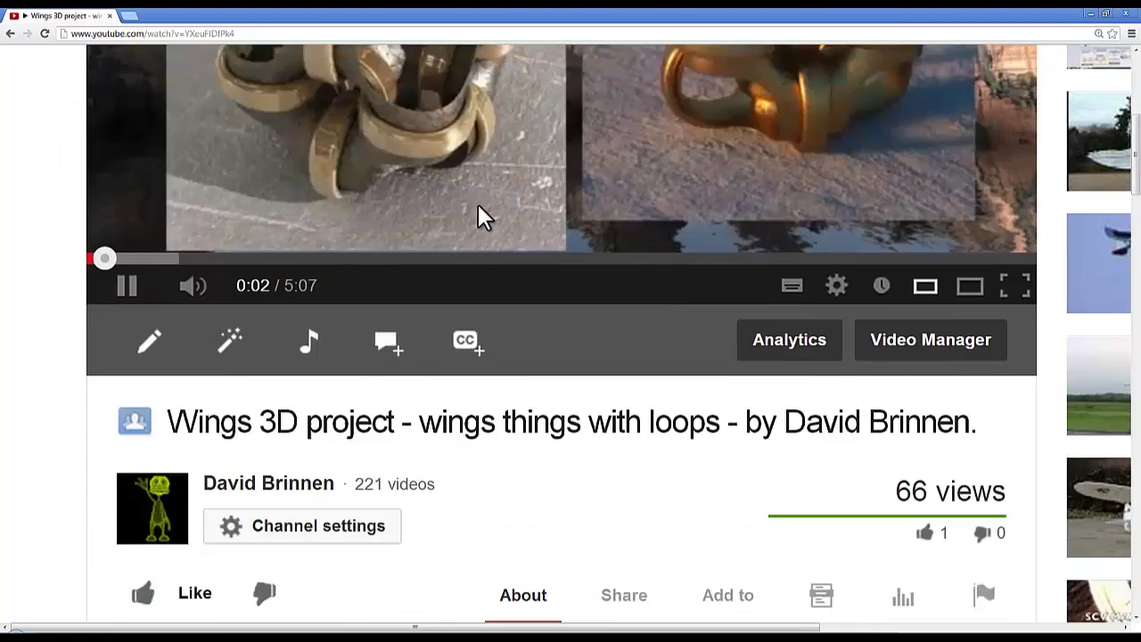
{"action": "scroll", "coordinate": [479, 219], "scroll_direction": "up", "scroll_amount": 4}
{"action": "left_click", "coordinate": [127, 404]}
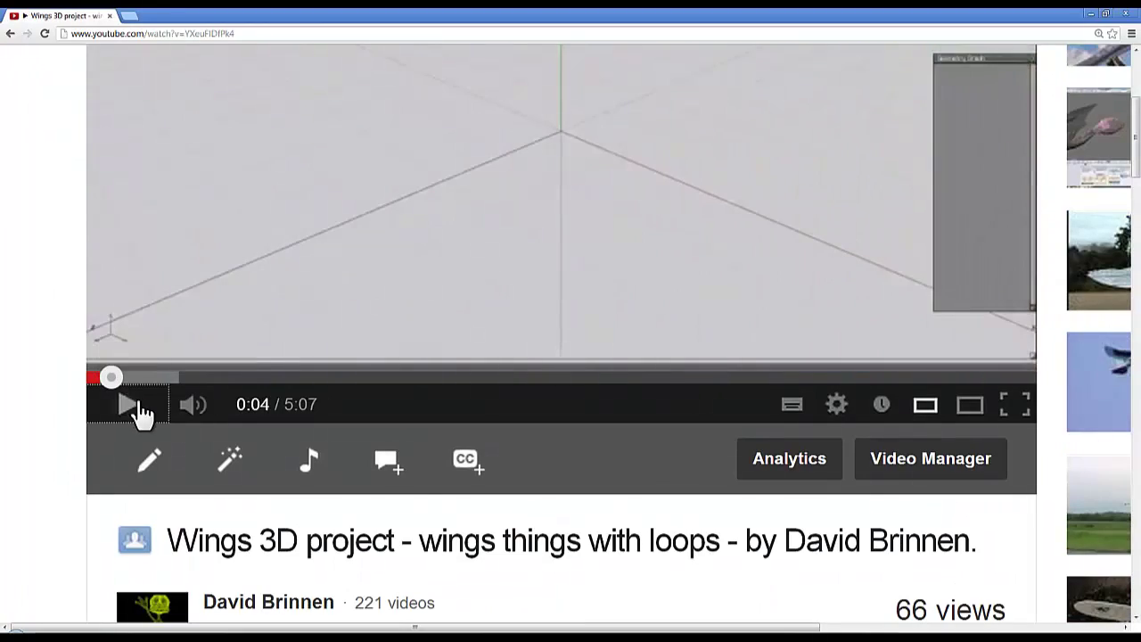
{"action": "scroll", "coordinate": [435, 317], "scroll_direction": "down", "scroll_amount": 6}
{"action": "scroll", "coordinate": [443, 318], "scroll_direction": "down", "scroll_amount": 1}
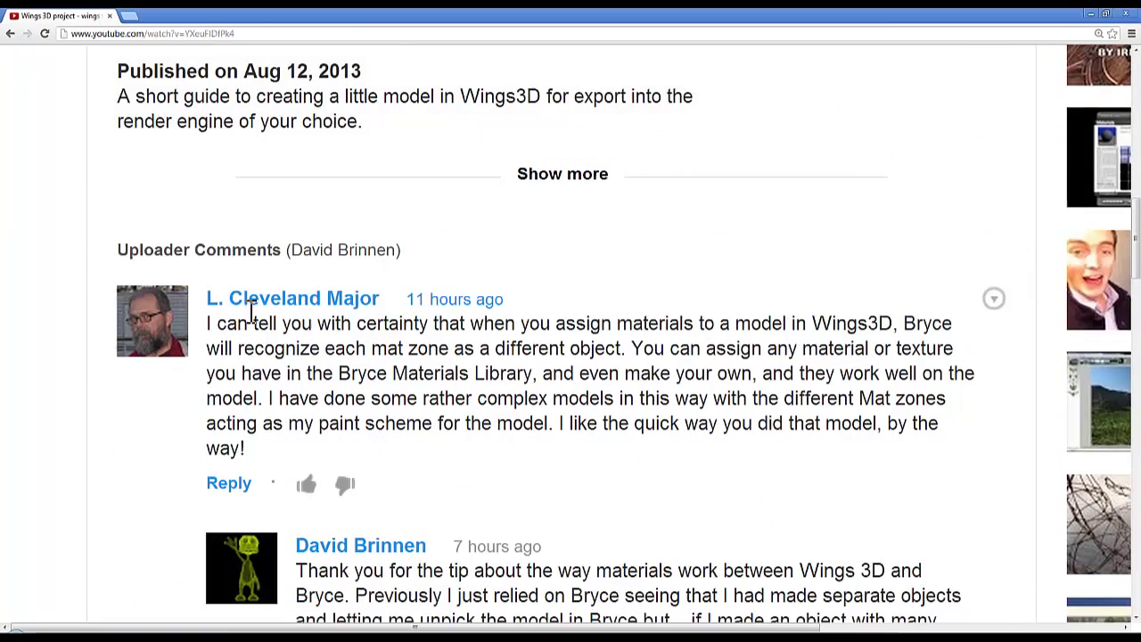
{"action": "scroll", "coordinate": [450, 398], "scroll_direction": "down", "scroll_amount": 1}
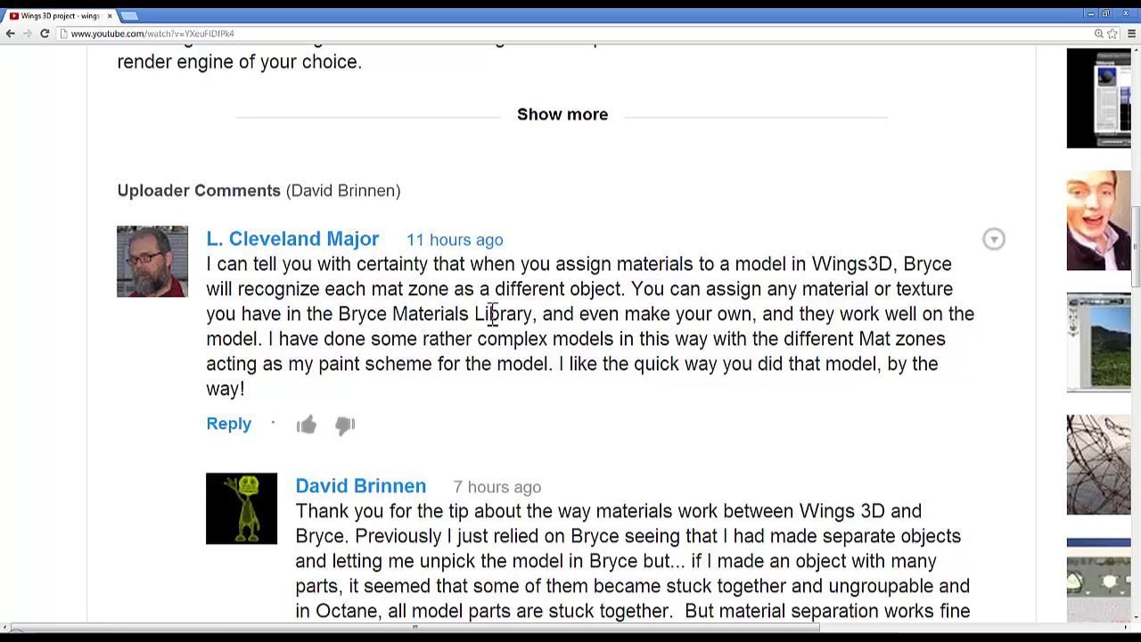
{"action": "scroll", "coordinate": [498, 321], "scroll_direction": "up", "scroll_amount": 10}
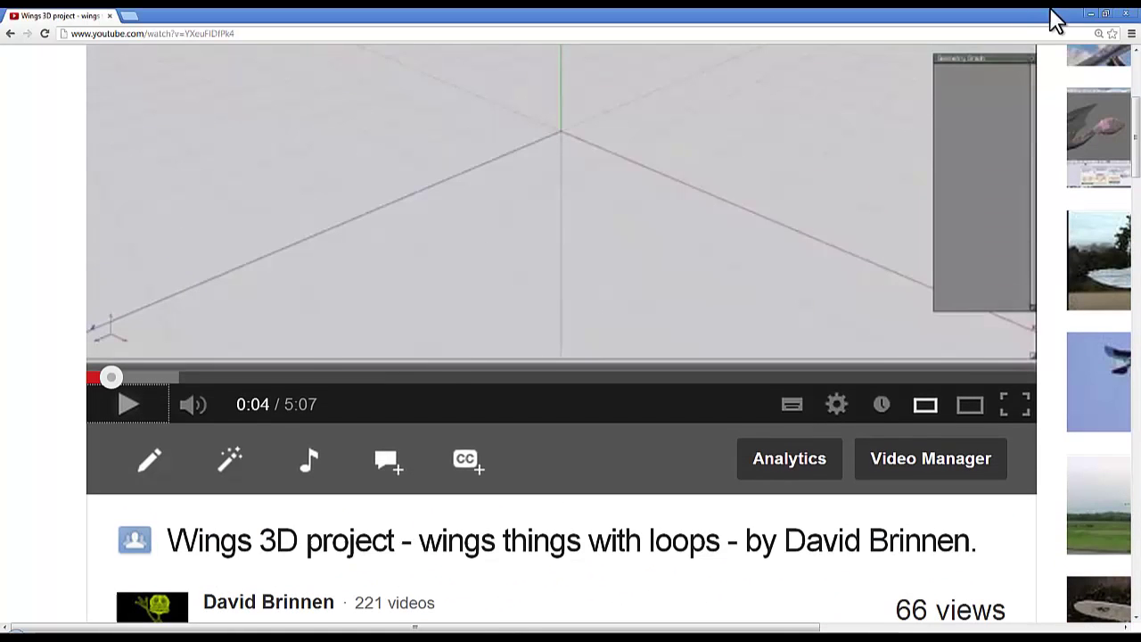
{"action": "left_click", "coordinate": [1123, 16]}
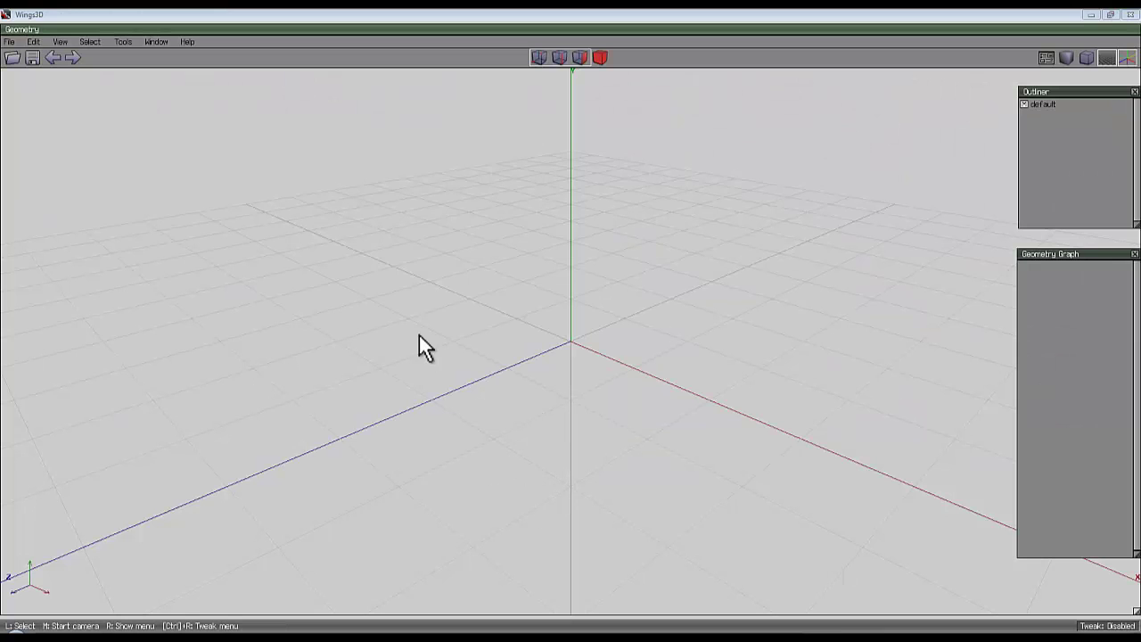
- Create an Octotoad primitive in Wings 3D and select all of its faces
{"action": "right_click", "coordinate": [435, 203]}
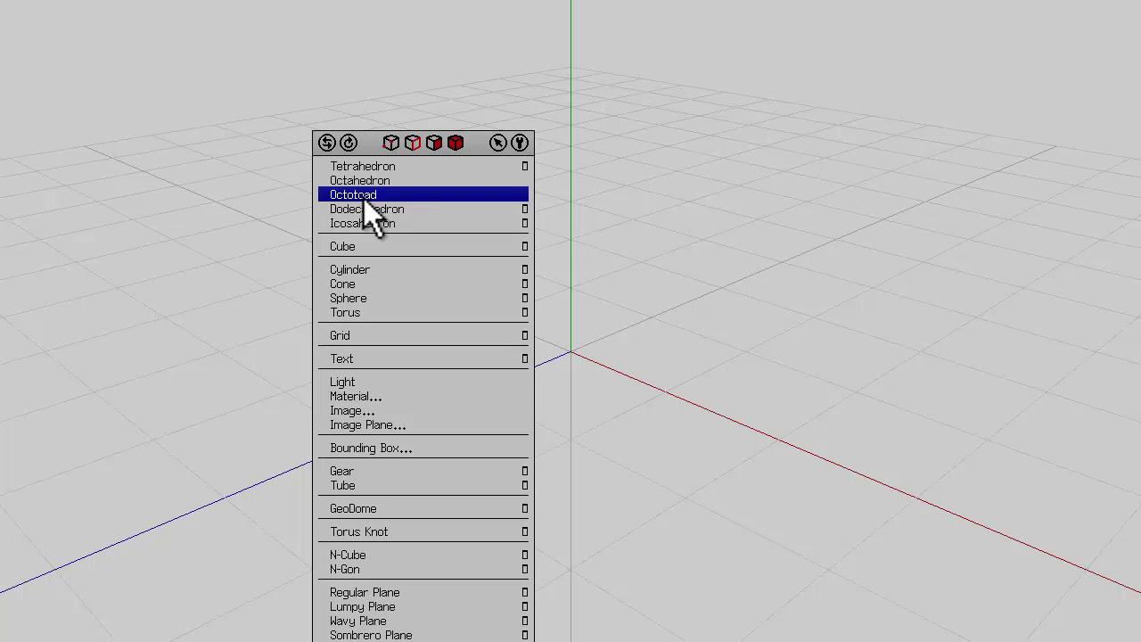
{"action": "left_click", "coordinate": [361, 197]}
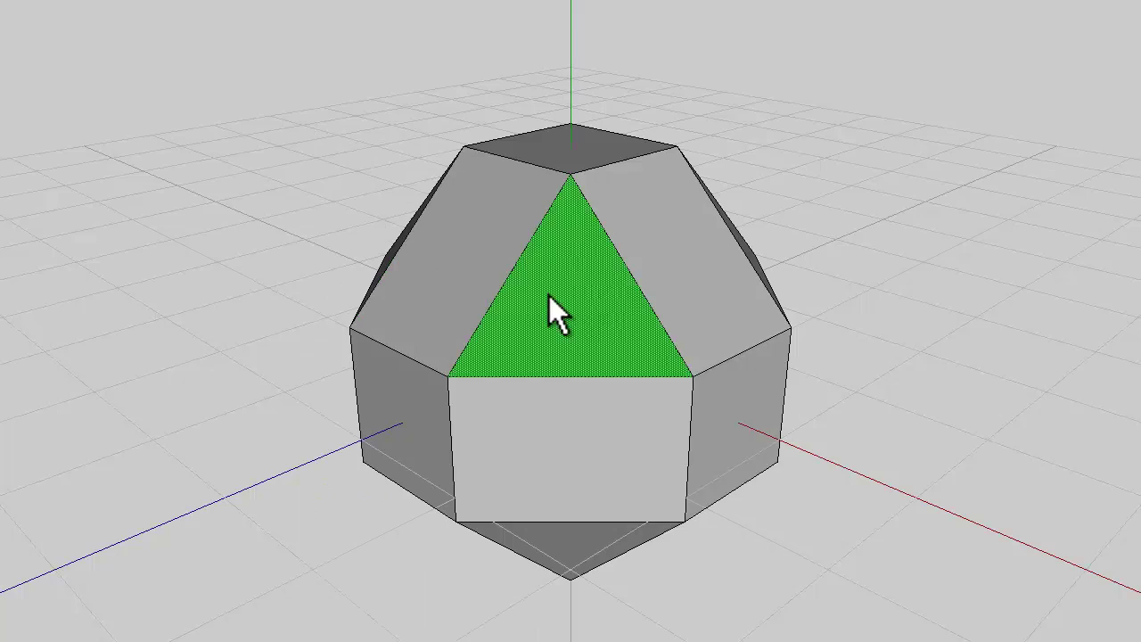
{"action": "mouse_move", "coordinate": [576, 289]}
{"action": "left_mouse_down"}
{"action": "mouse_move", "coordinate": [500, 239]}
{"action": "mouse_move", "coordinate": [586, 150]}
{"action": "left_mouse_up"}
{"action": "middle_click_drag", "start_coordinate": [631, 351], "coordinate": [570, 332]}
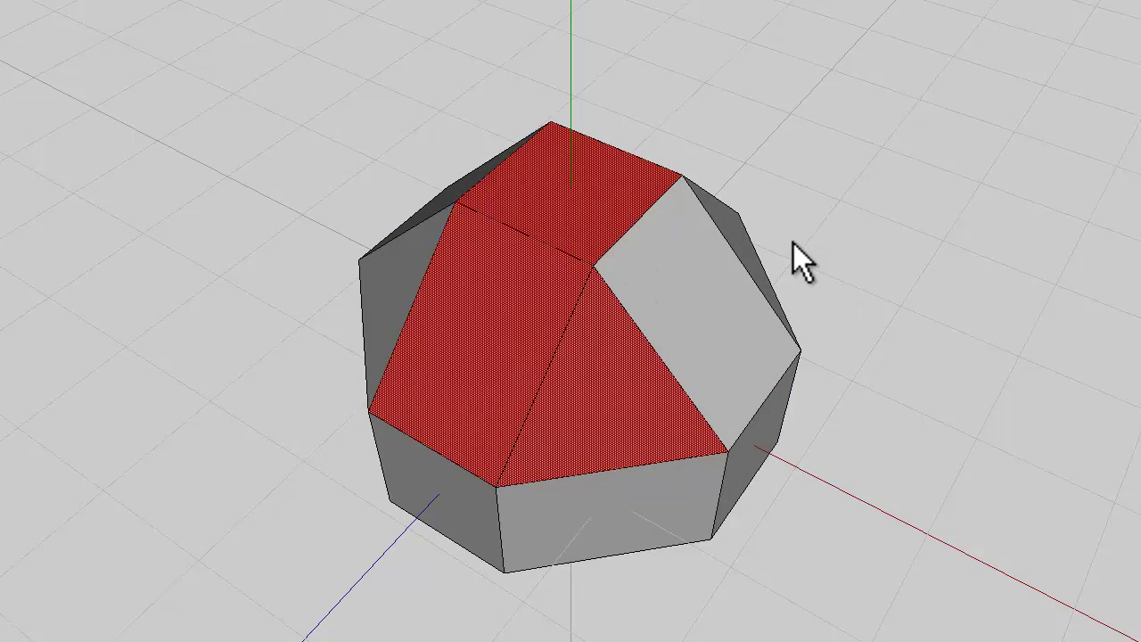
{"action": "key", "text": "ctrl+a"}
{"action": "middle_click_drag", "start_coordinate": [570, 348], "coordinate": [571, 344]}
- Inset every face of the octotoad and try the Intrude command on the inset faces, inspecting the hollow struts
{"action": "right_click", "coordinate": [682, 198]}
{"action": "left_click", "coordinate": [648, 431]}
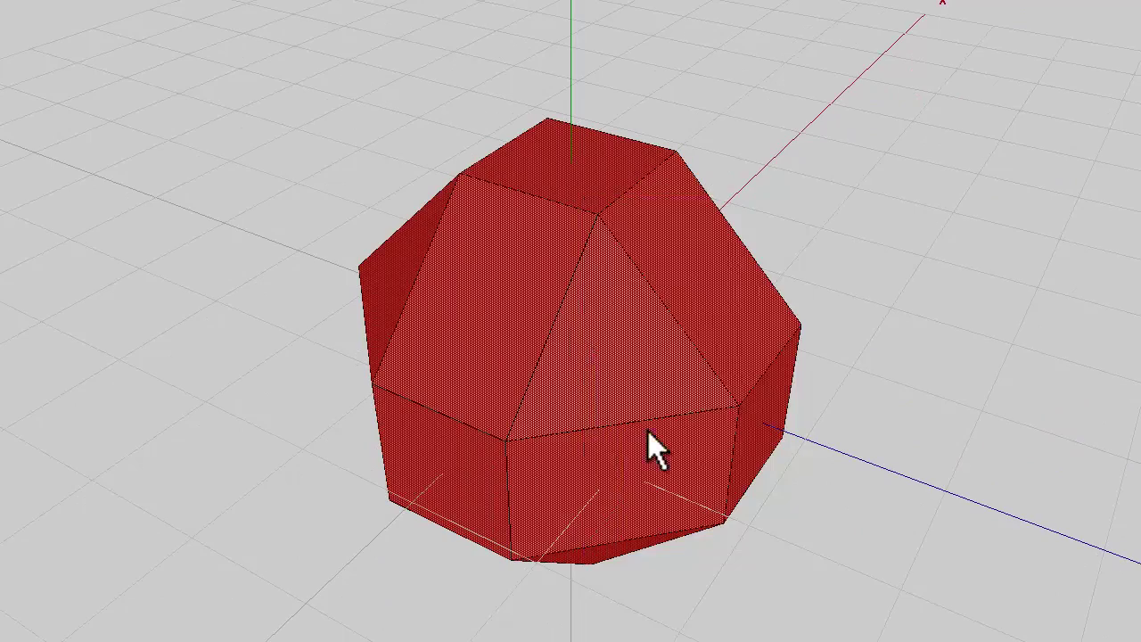
{"action": "left_click", "coordinate": [573, 332]}
{"action": "right_click", "coordinate": [728, 192]}
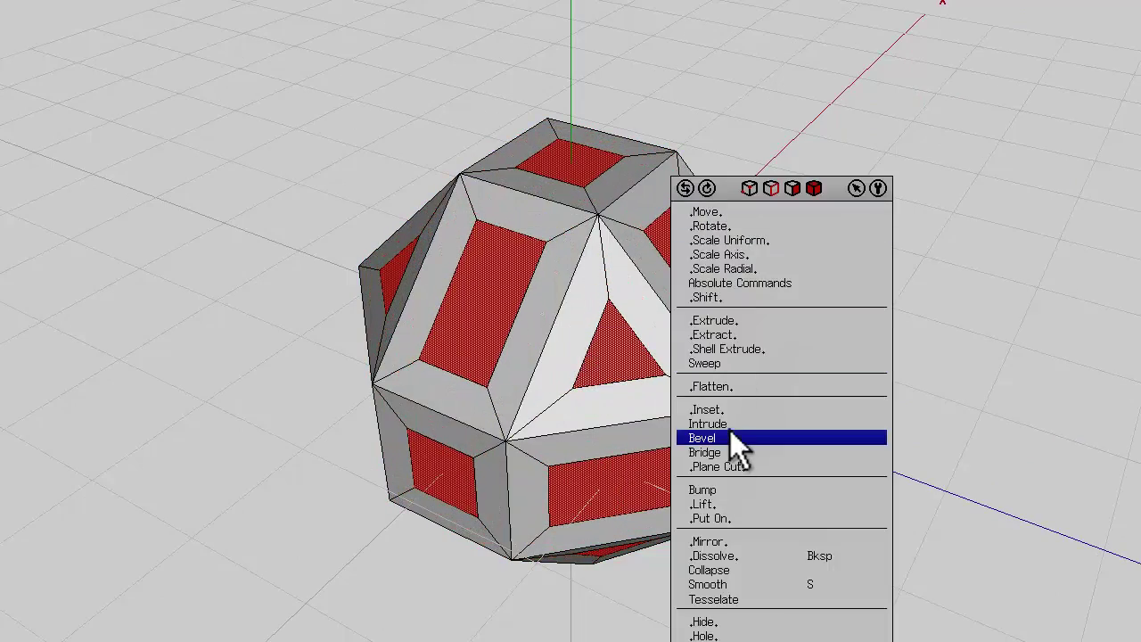
{"action": "left_click", "coordinate": [730, 424]}
{"action": "left_click", "coordinate": [573, 331]}
{"action": "scroll", "coordinate": [571, 335], "scroll_direction": "up", "scroll_amount": 6}
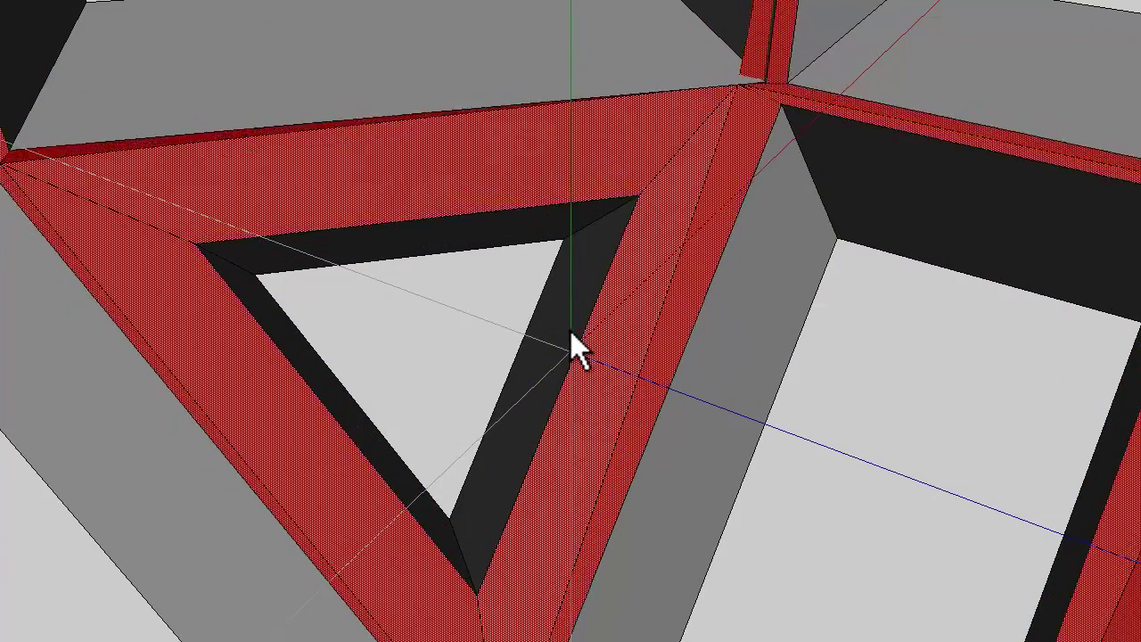
{"action": "scroll", "coordinate": [570, 332], "scroll_direction": "down", "scroll_amount": 3}
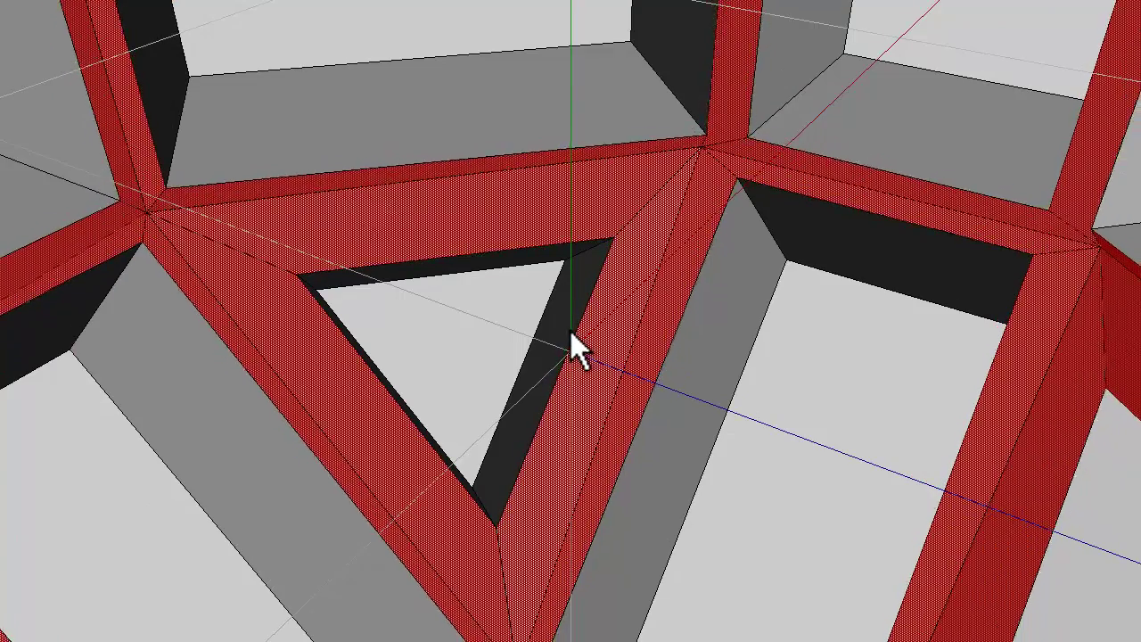
{"action": "mouse_move", "coordinate": [571, 330]}
{"action": "middle_mouse_down"}
{"action": "mouse_move", "coordinate": [595, 332]}
{"action": "mouse_move", "coordinate": [569, 331]}
{"action": "middle_mouse_up"}
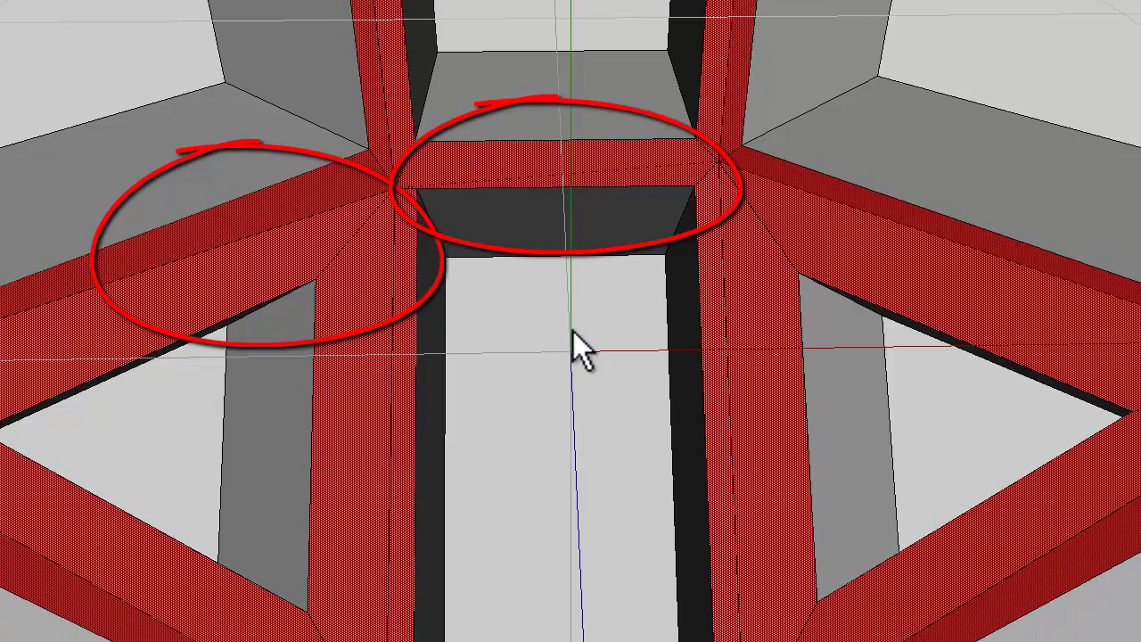
{"action": "scroll", "coordinate": [573, 332], "scroll_direction": "down", "scroll_amount": 8}
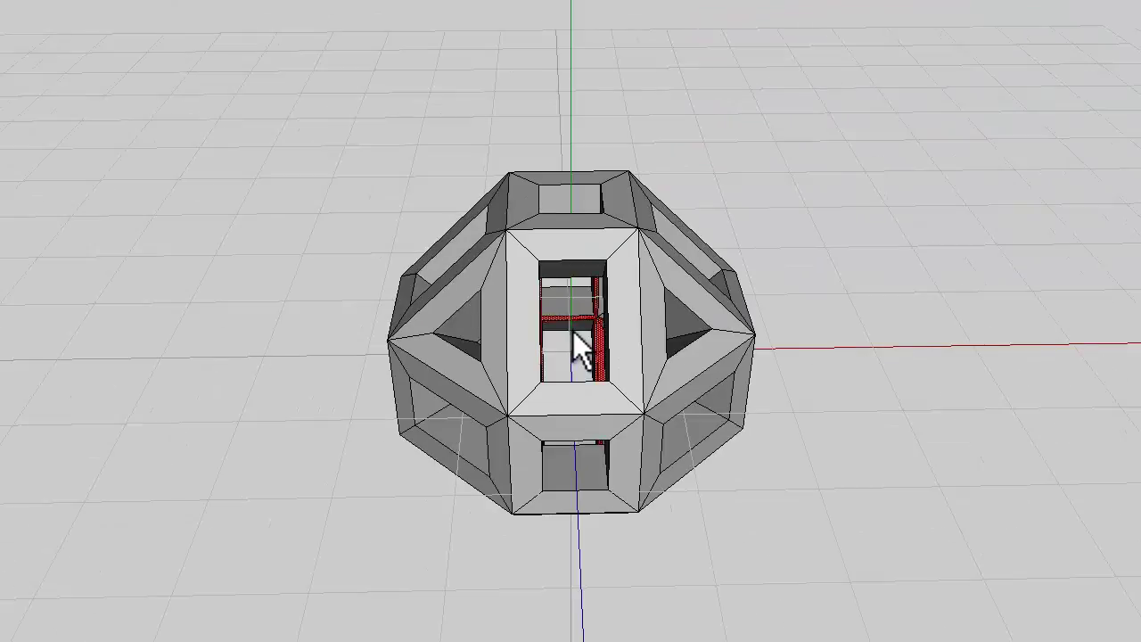
- Undo the intrude and the inset on the octotoad
{"action": "right_click", "coordinate": [573, 331]}
{"action": "mouse_move", "coordinate": [838, 401]}
{"action": "middle_mouse_down"}
{"action": "mouse_move", "coordinate": [573, 332]}
{"action": "mouse_move", "coordinate": [839, 394]}
{"action": "middle_mouse_up"}
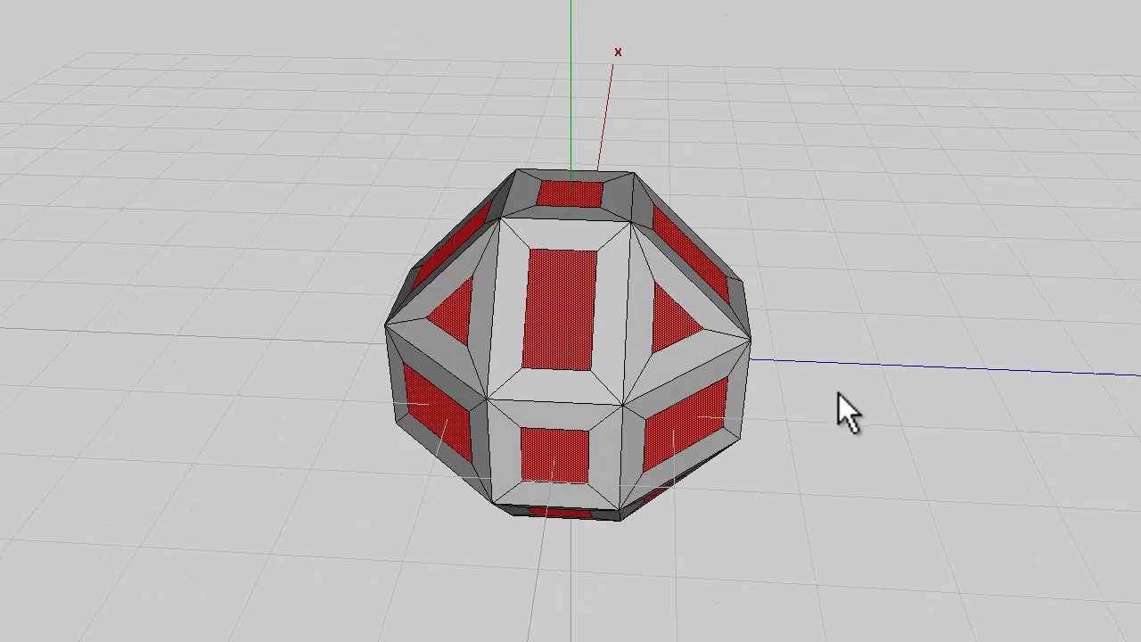
{"action": "key", "text": "ctrl+alt+z"}
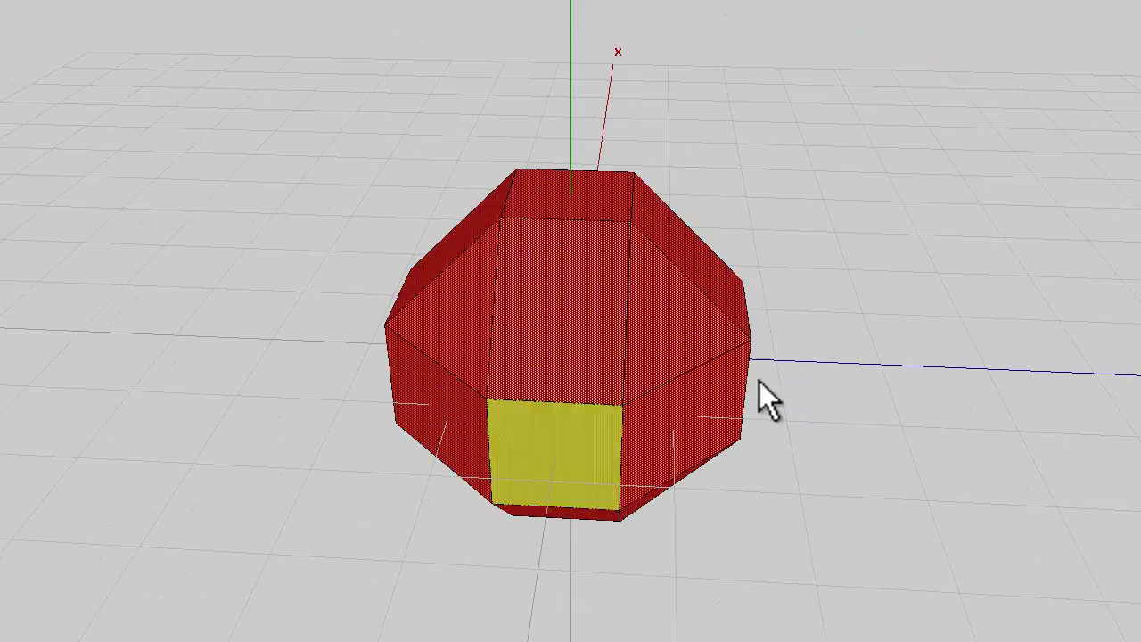
- Inset all faces again with narrower borders and invert the selection to the border faces
{"action": "right_click", "coordinate": [766, 230]}
{"action": "left_click", "coordinate": [740, 424]}
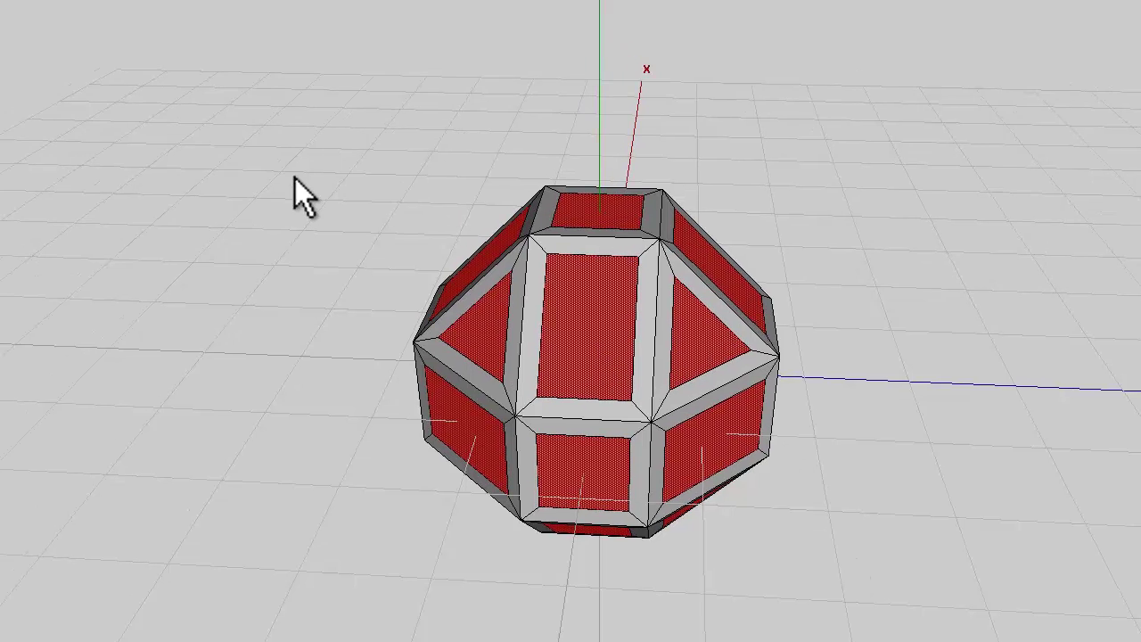
{"action": "left_click", "coordinate": [21, 5]}
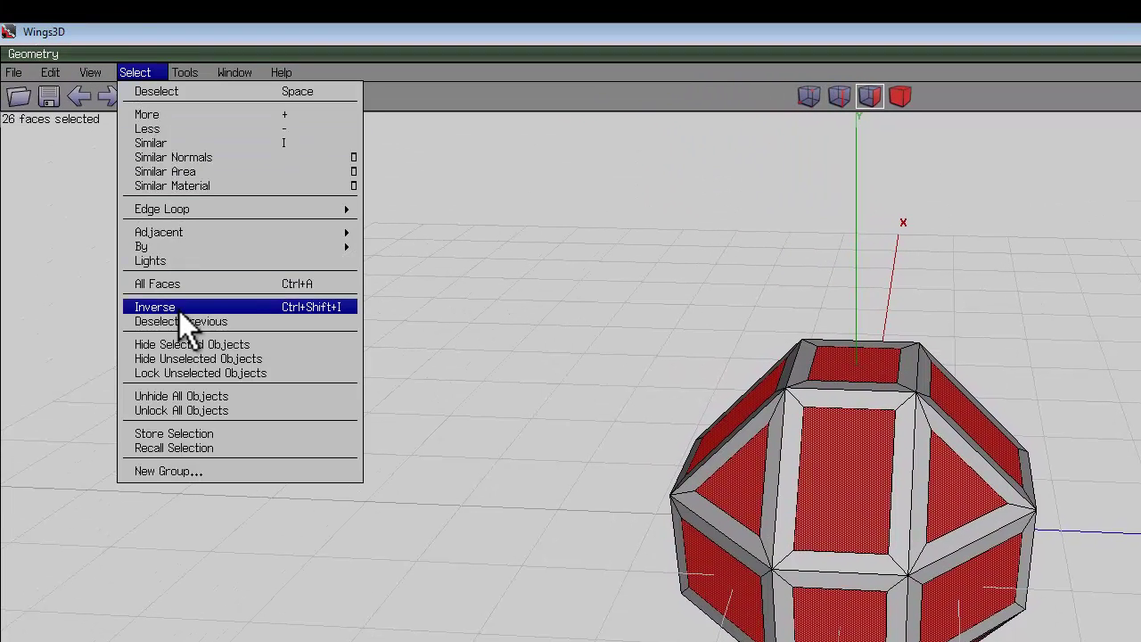
{"action": "left_click", "coordinate": [64, 264]}
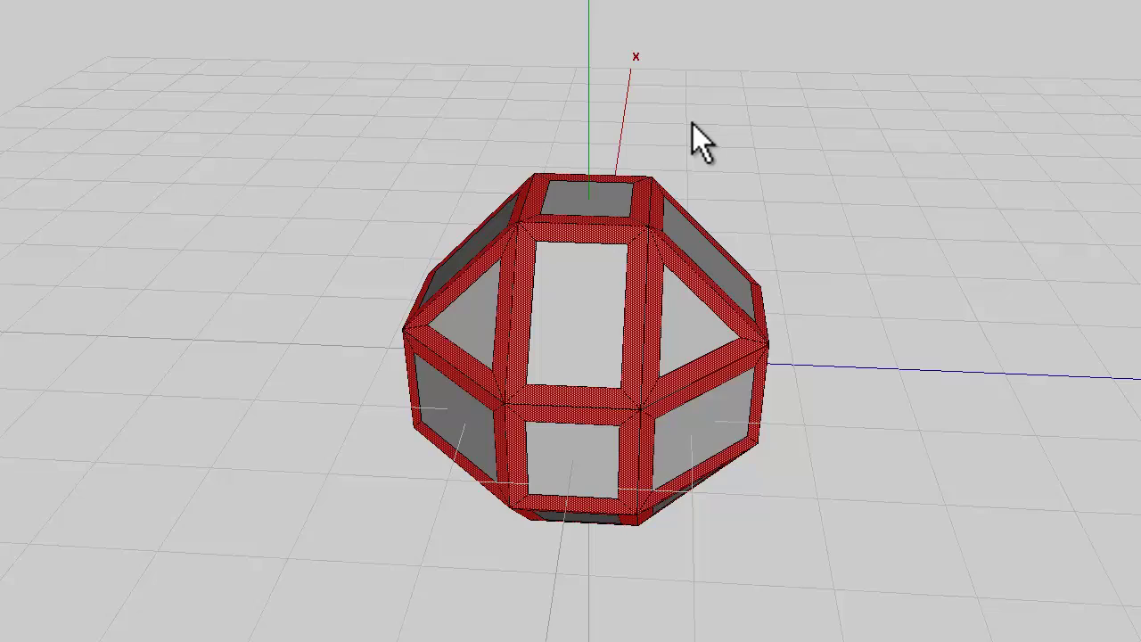
- Shell-extrude the selected border faces along their normals to form a thick hollow frame
{"action": "right_click", "coordinate": [693, 124]}
{"action": "left_click", "coordinate": [705, 281]}
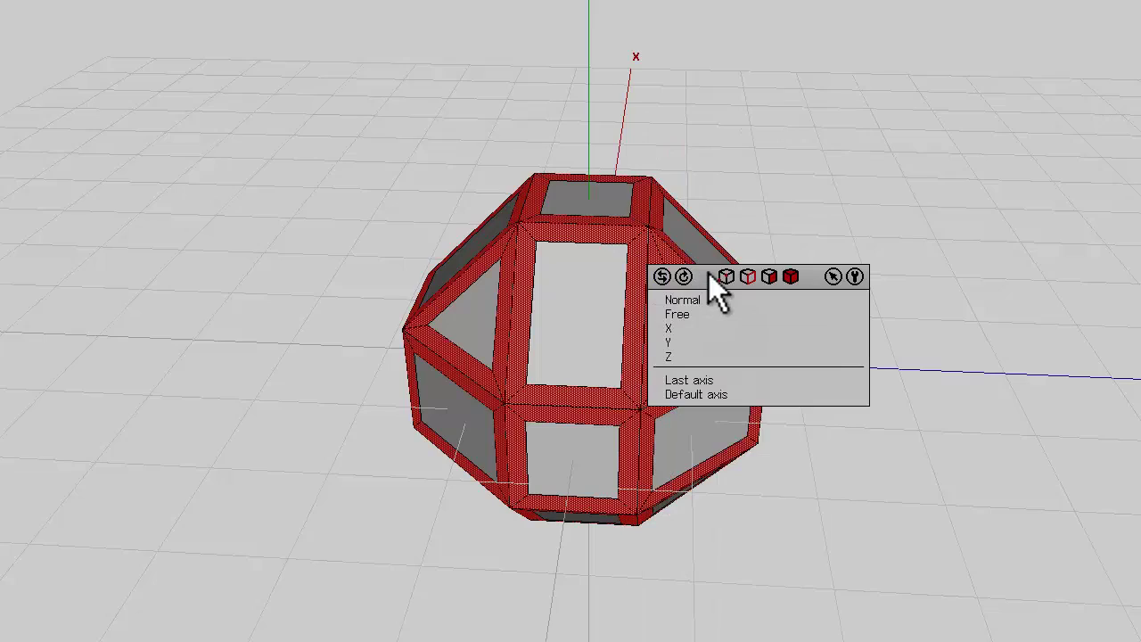
{"action": "left_click", "coordinate": [709, 296]}
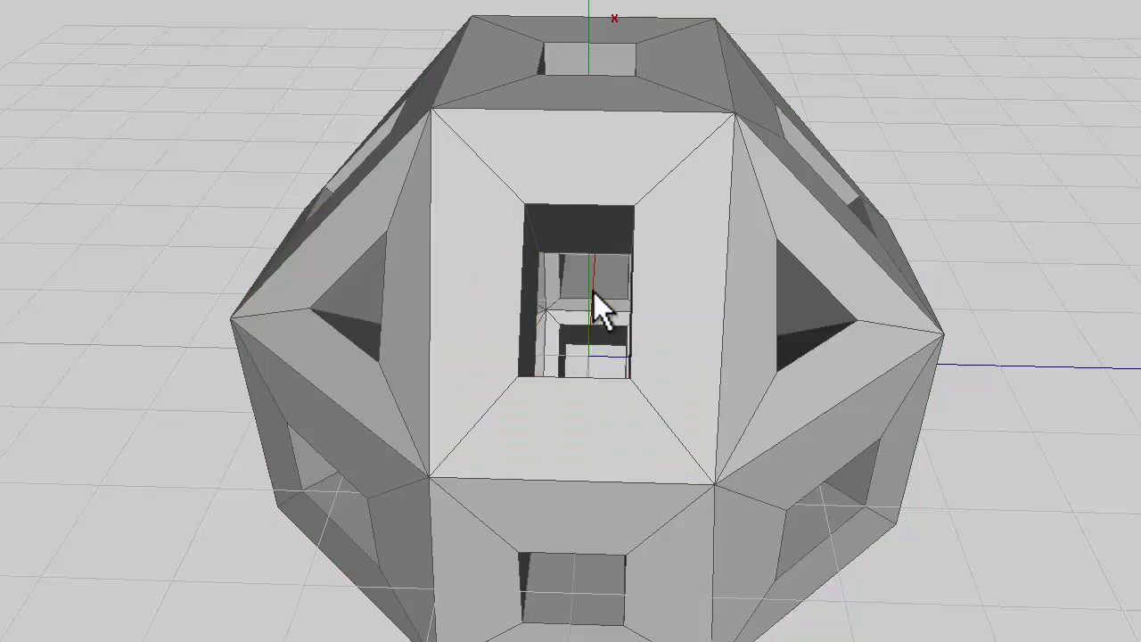
- Inspect the openings from inside the hollow frame and smooth the whole object once
{"action": "scroll", "coordinate": [621, 441], "scroll_direction": "up", "scroll_amount": 5}
{"action": "middle_click_drag", "start_coordinate": [620, 435], "coordinate": [589, 336]}
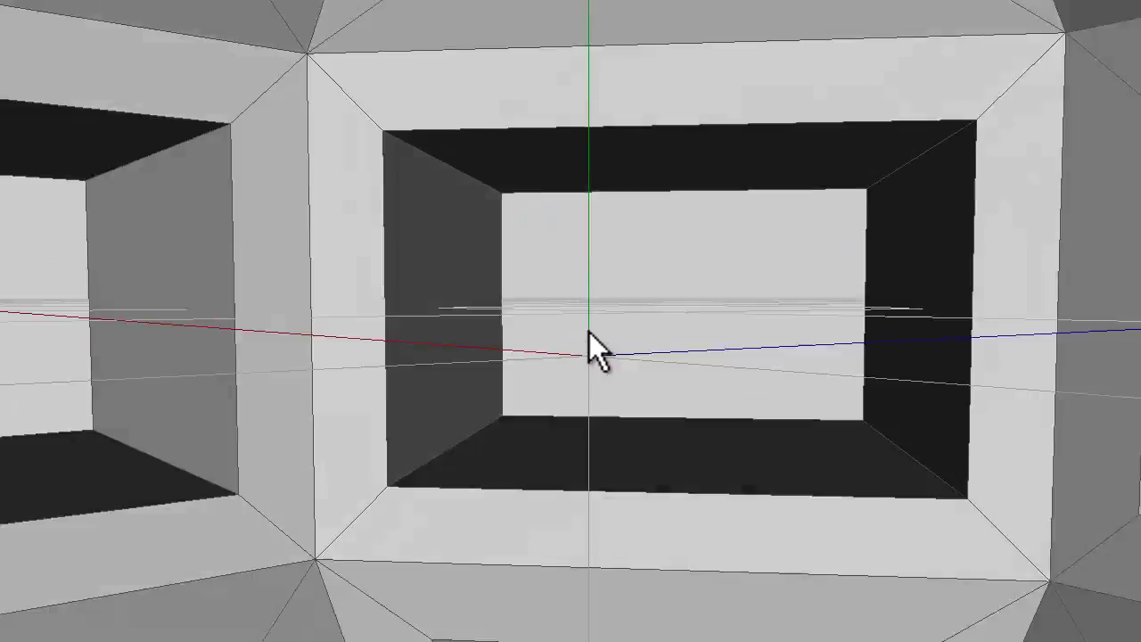
{"action": "scroll", "coordinate": [589, 336], "scroll_direction": "down", "scroll_amount": 10}
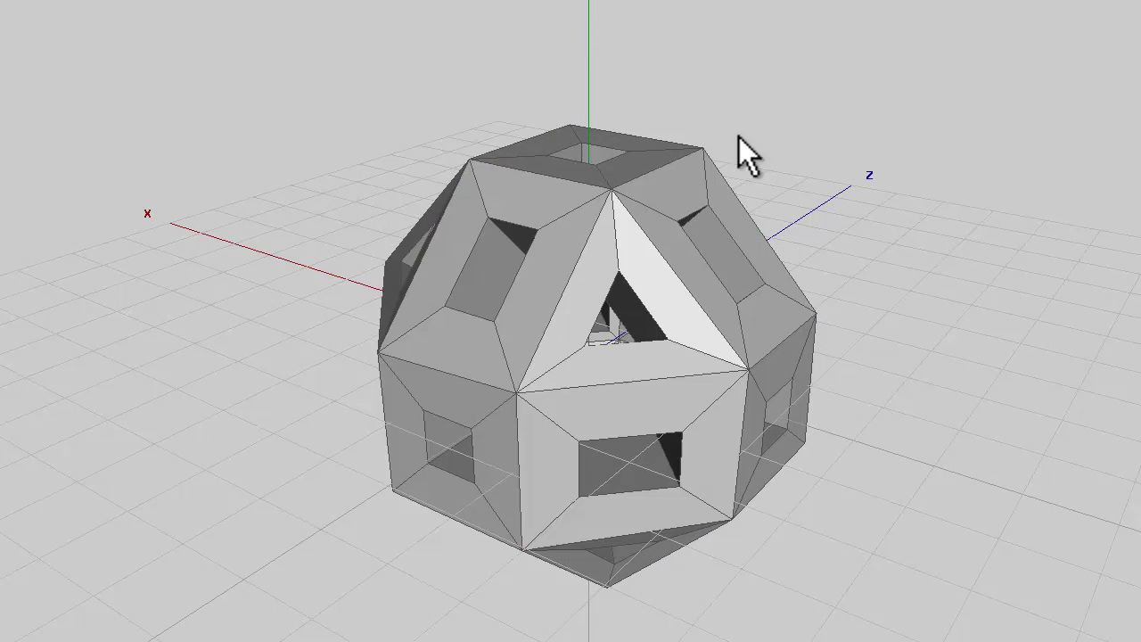
{"action": "left_click", "coordinate": [658, 184]}
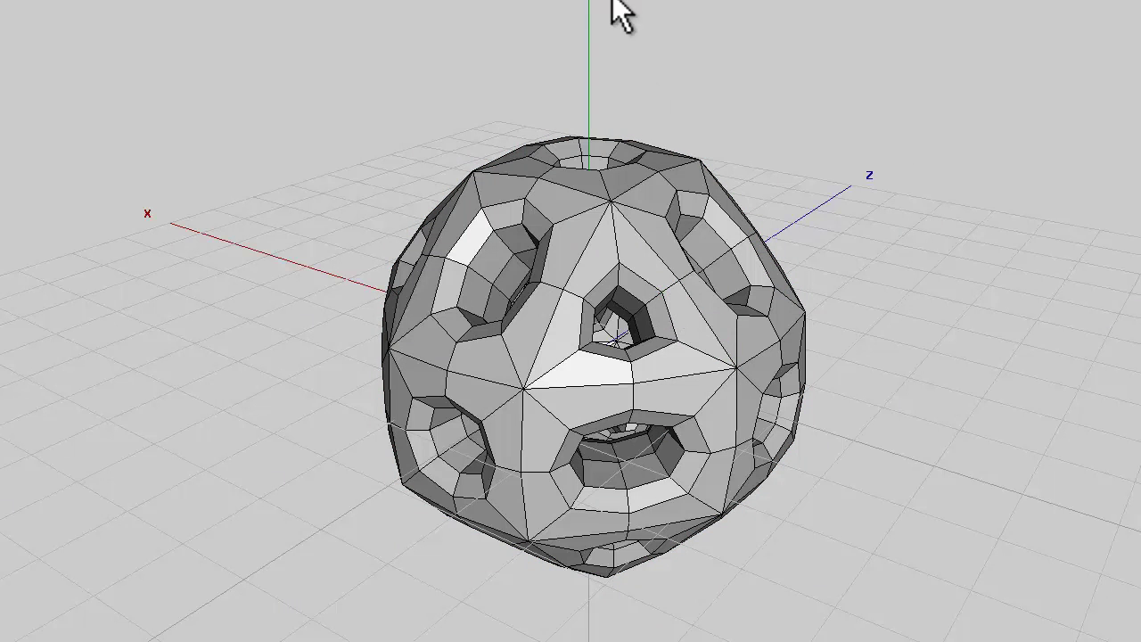
- Select edges crossing the struts between the openings and extend the selection to the matching edge loops around the whole model
{"action": "key", "text": "e"}
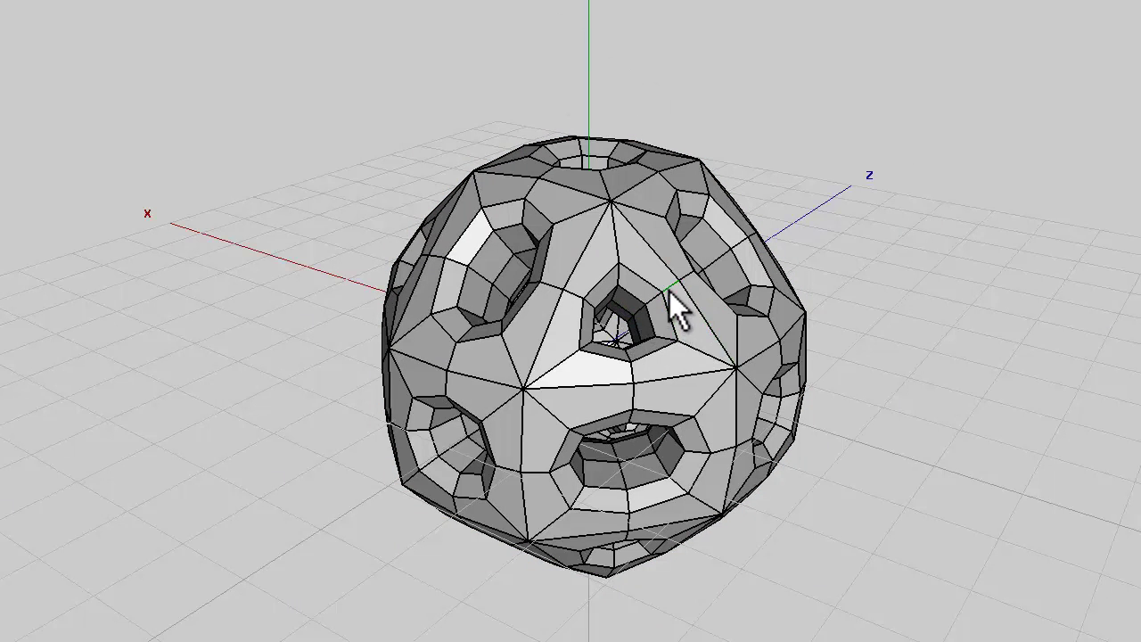
{"action": "left_click", "coordinate": [670, 292]}
{"action": "left_click", "coordinate": [632, 374]}
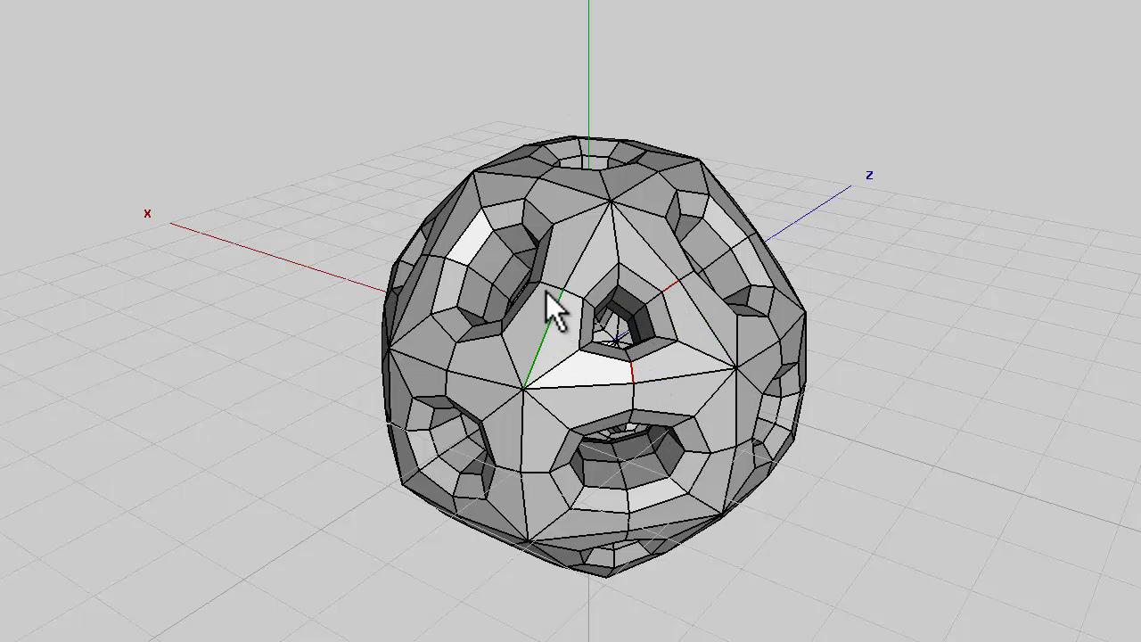
{"action": "left_click", "coordinate": [544, 170], "text": "shift"}
{"action": "left_click", "coordinate": [648, 167], "text": "shift"}
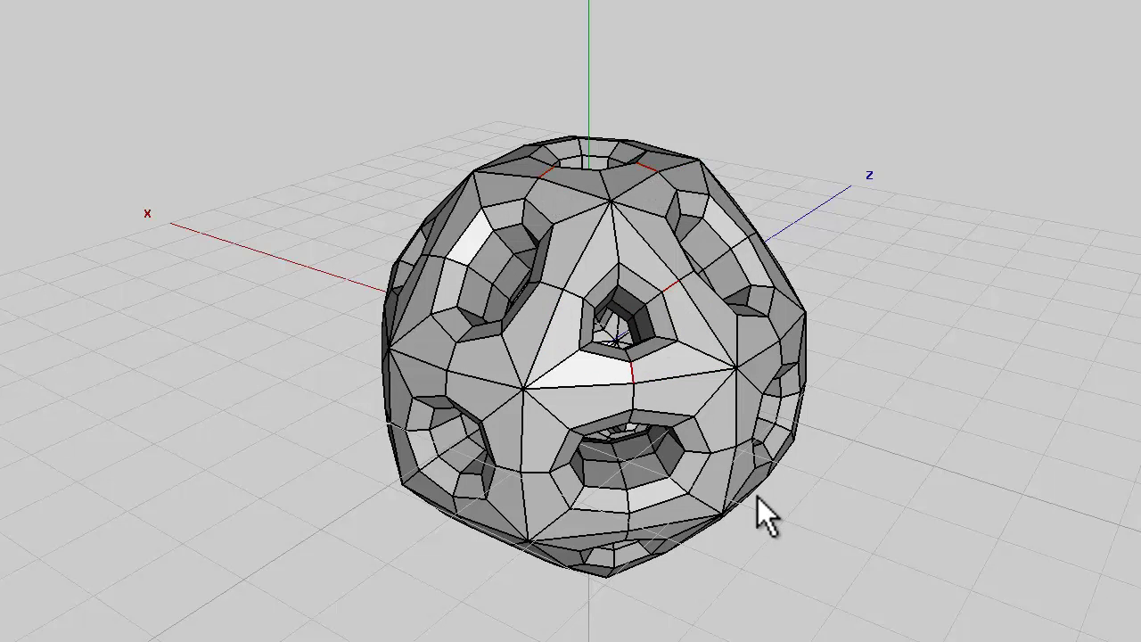
{"action": "left_click", "coordinate": [450, 359], "text": "shift"}
{"action": "key", "text": "l"}
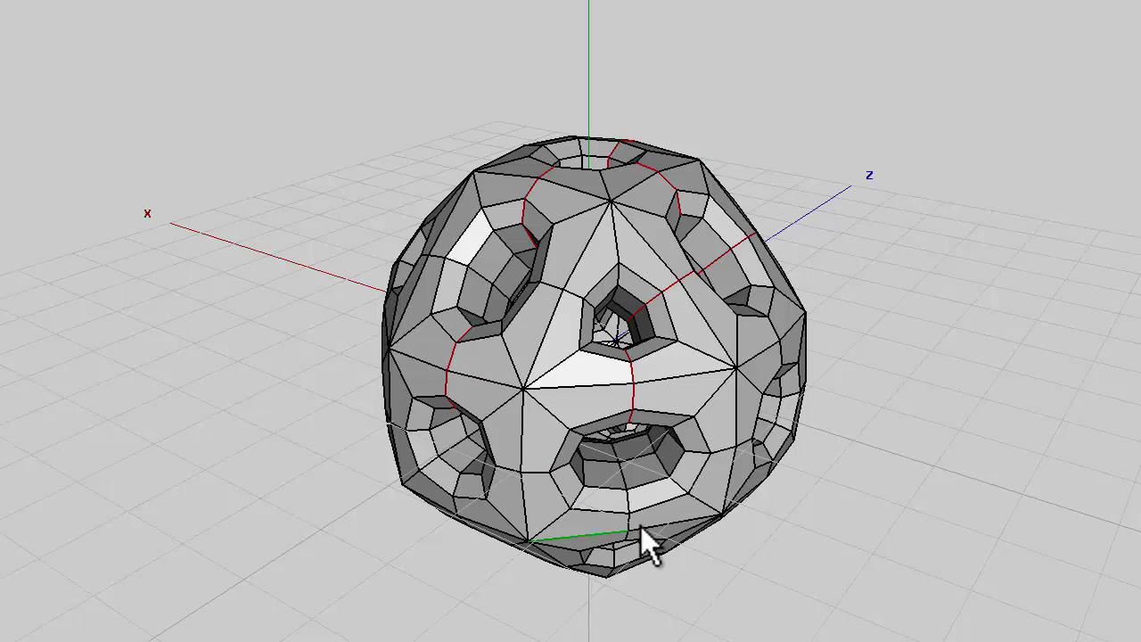
{"action": "key", "text": "l"}
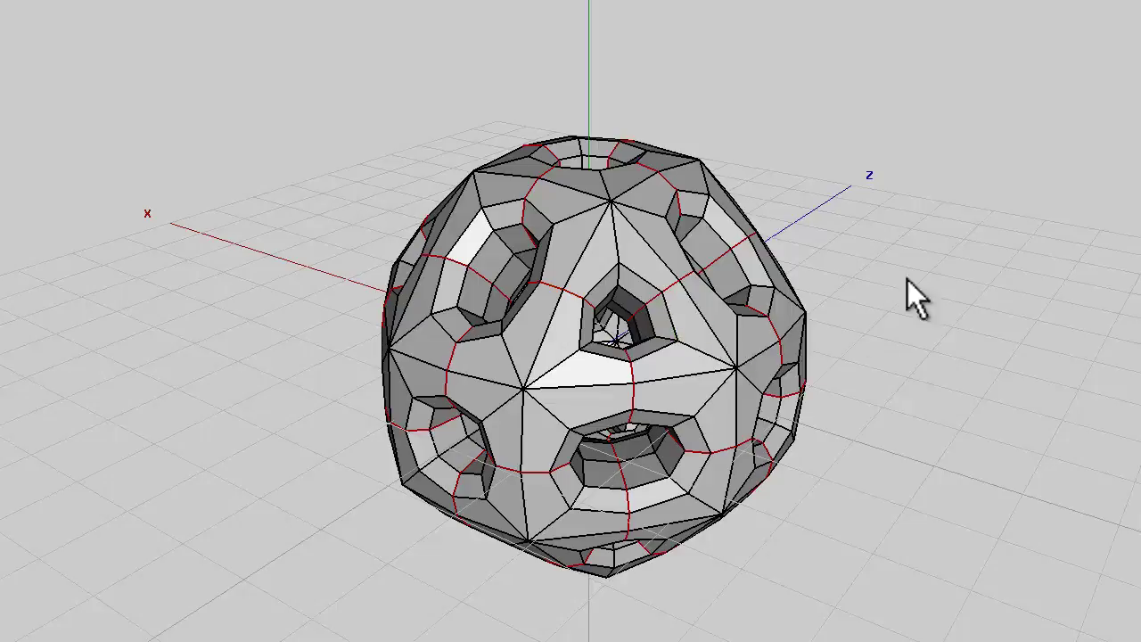
- Bevel the selected edge loops into bands of faces running through the openings and check them inside and out
{"action": "middle_click_drag", "start_coordinate": [907, 280], "coordinate": [593, 348]}
{"action": "right_click", "coordinate": [830, 166]}
{"action": "left_click", "coordinate": [844, 425]}
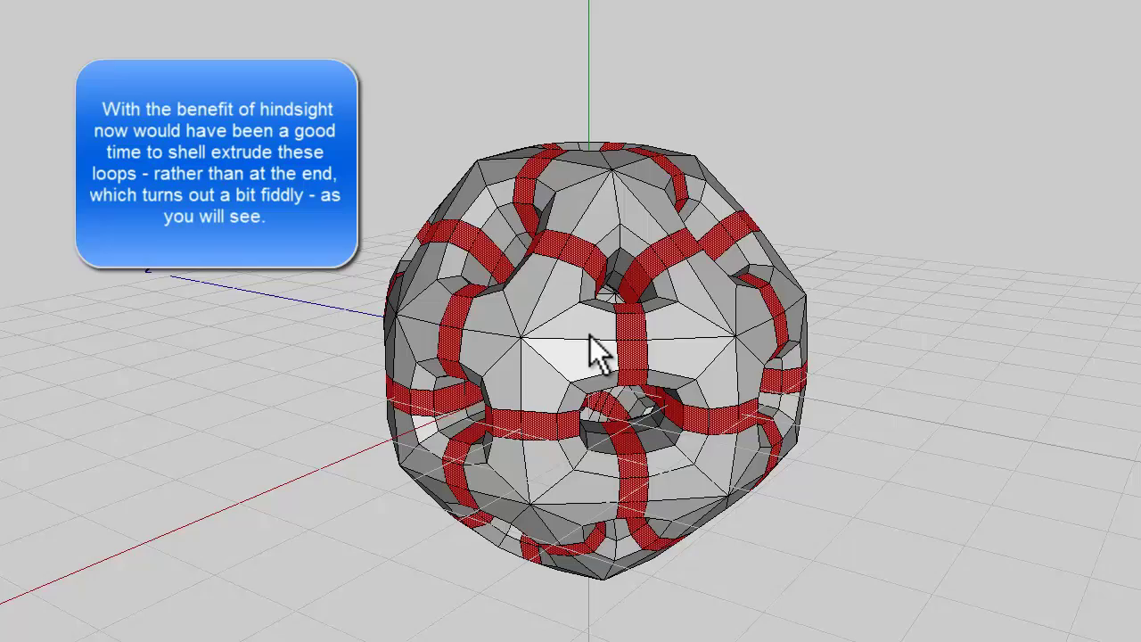
{"action": "middle_click_drag", "start_coordinate": [591, 336], "coordinate": [589, 337]}
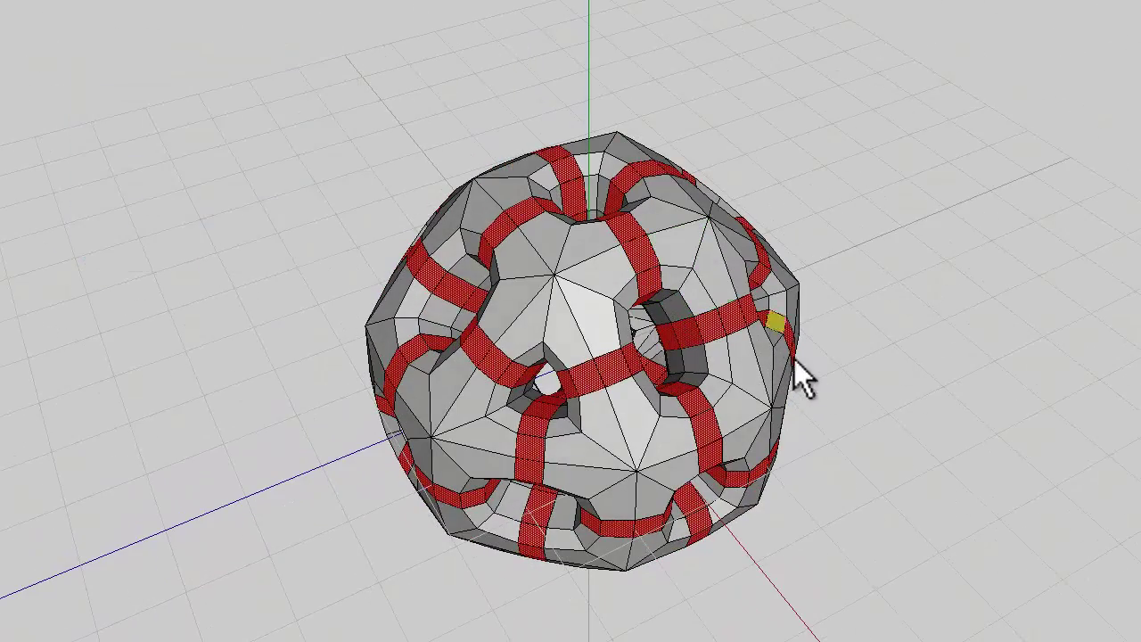
{"action": "middle_click_drag", "start_coordinate": [589, 336], "coordinate": [589, 336]}
{"action": "scroll", "coordinate": [589, 337], "scroll_direction": "up", "scroll_amount": 10}
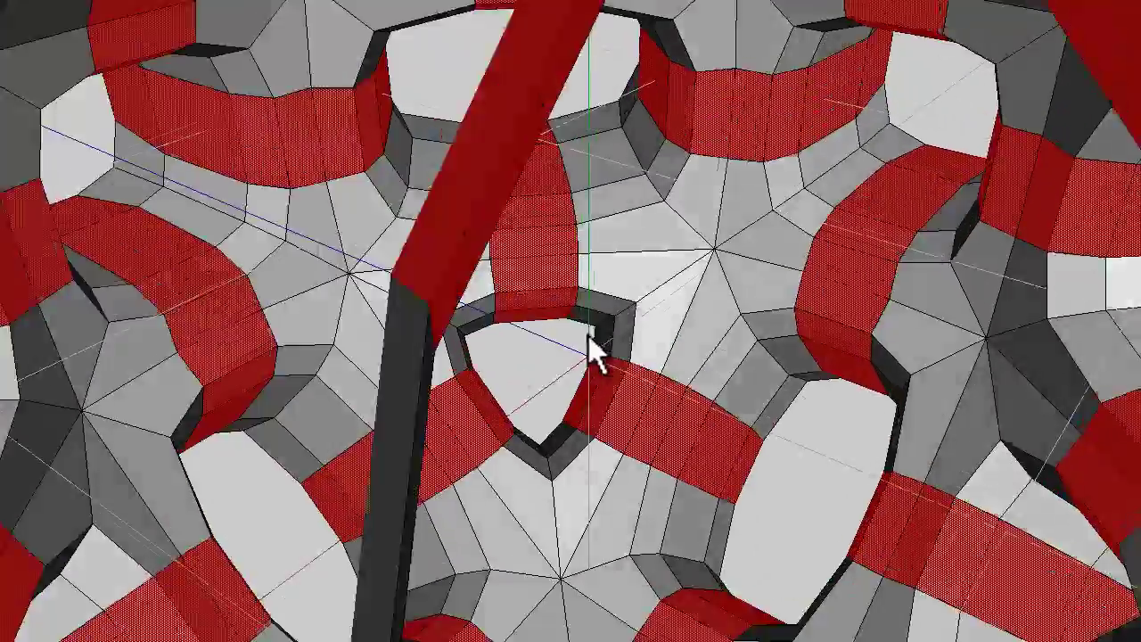
{"action": "scroll", "coordinate": [588, 337], "scroll_direction": "down", "scroll_amount": 10}
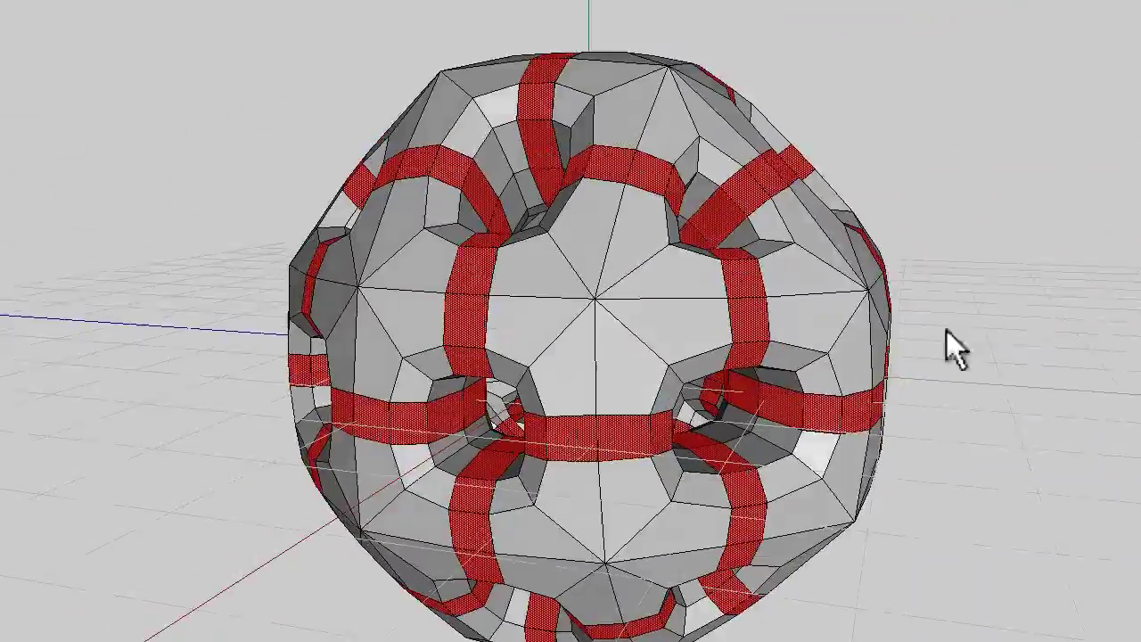
- Replace the band face selection with the whole object and clear the selection
{"action": "key", "text": "b"}
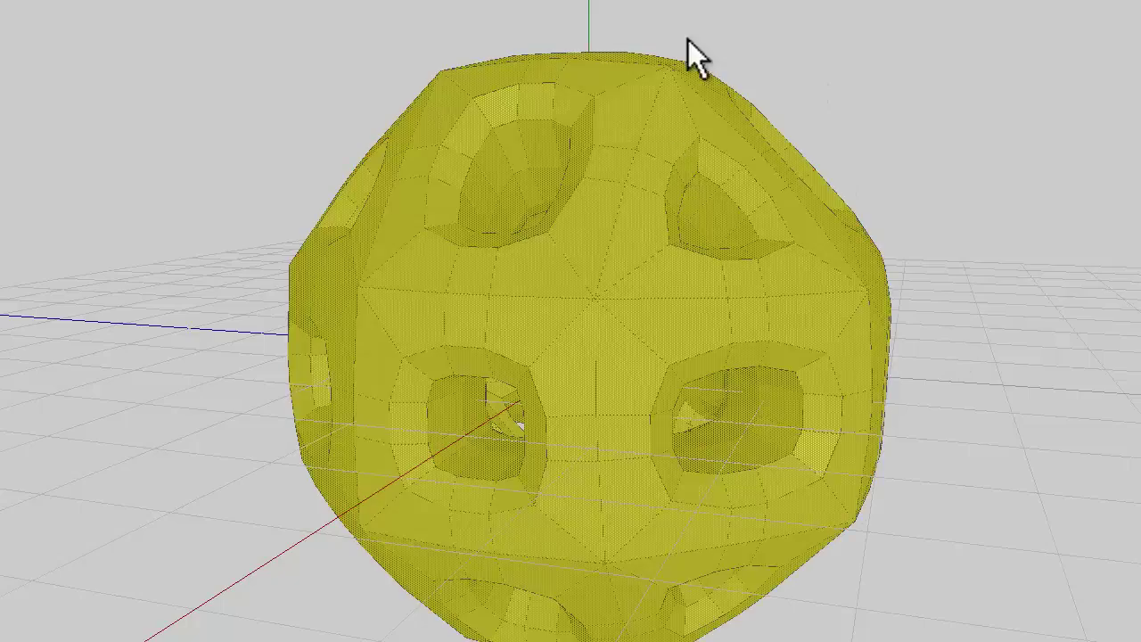
{"action": "right_click", "coordinate": [726, 9]}
{"action": "left_click", "coordinate": [749, 306]}
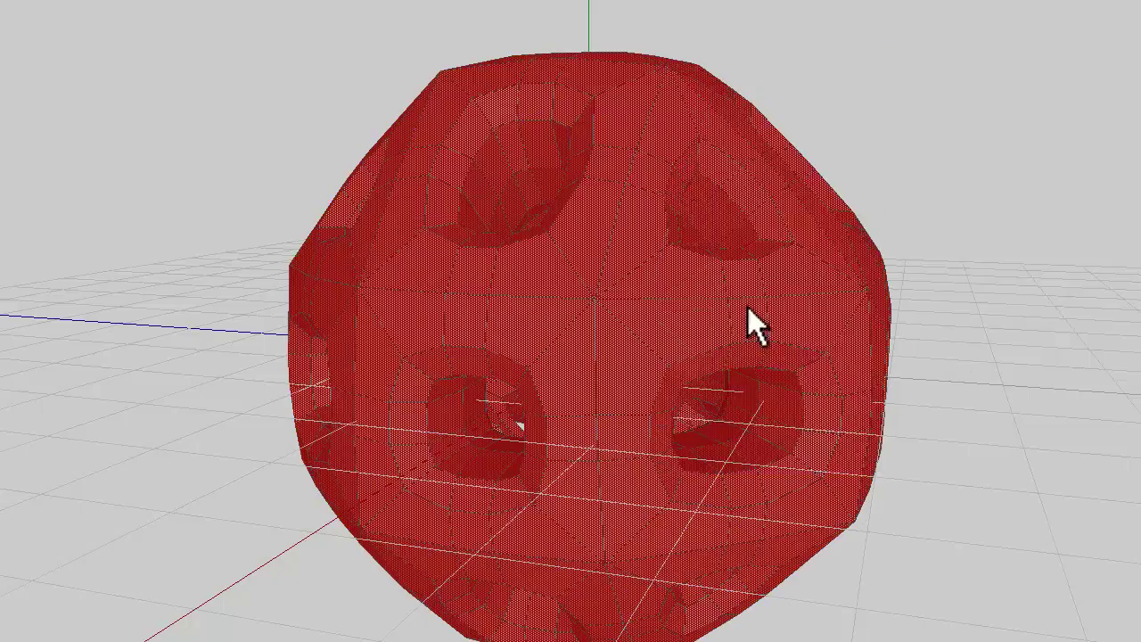
{"action": "middle_click_drag", "start_coordinate": [587, 336], "coordinate": [883, 144]}
{"action": "key", "text": "space"}
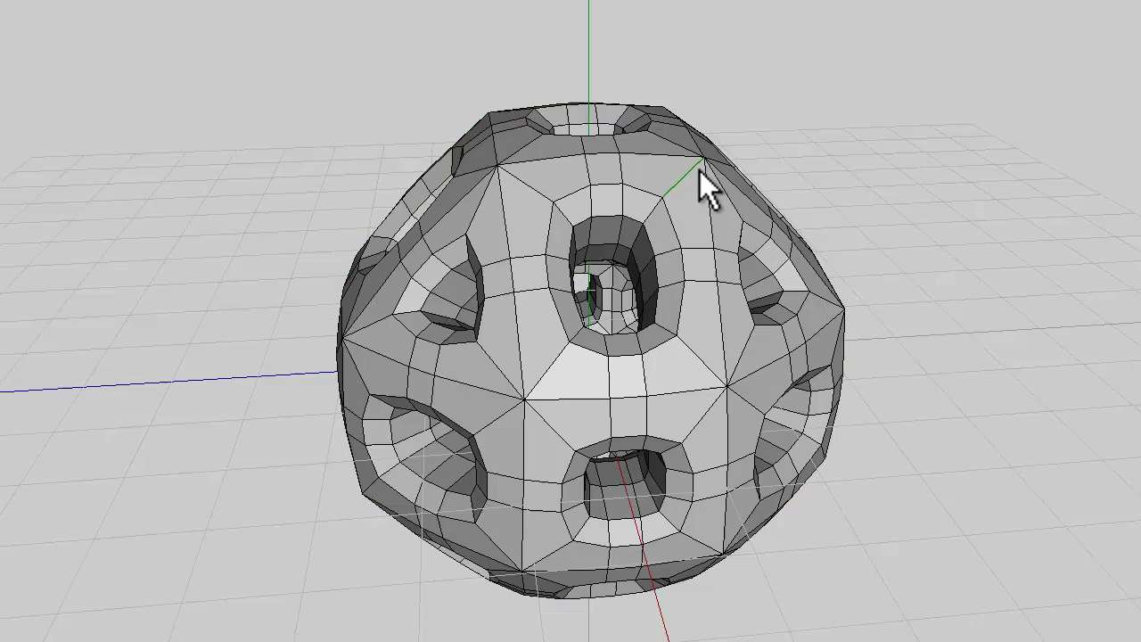
- Select the faces surrounding two neighbouring hub vertices between the openings and extend the selection to similar faces
{"action": "middle_click_drag", "start_coordinate": [700, 171], "coordinate": [611, 294]}
{"action": "left_click", "coordinate": [621, 242]}
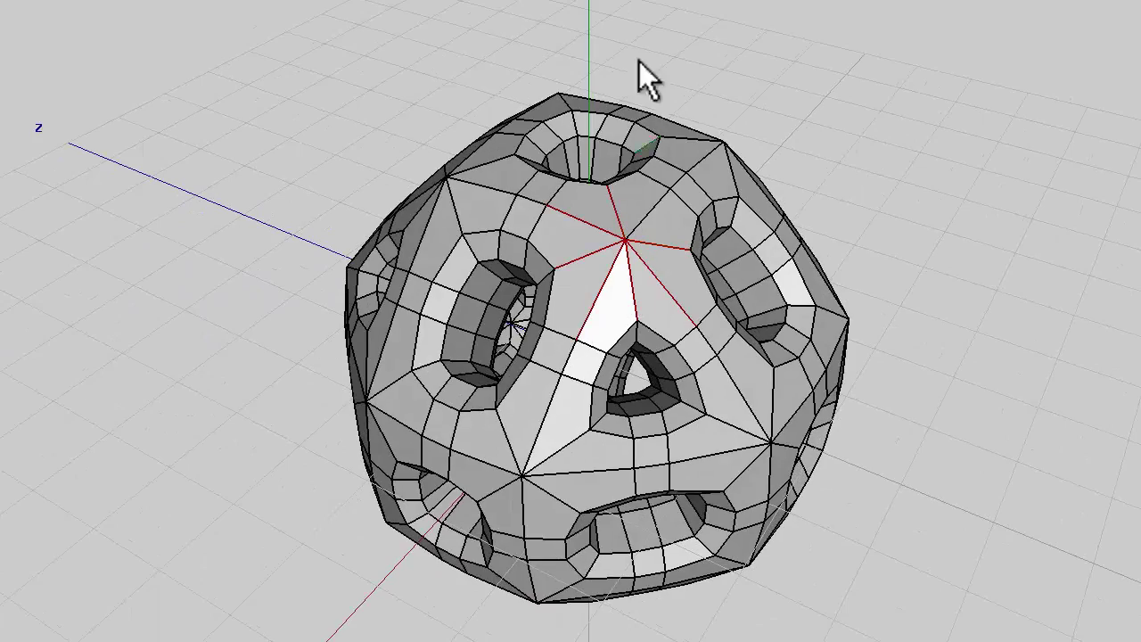
{"action": "key", "text": "f"}
{"action": "middle_click_drag", "start_coordinate": [891, 155], "coordinate": [579, 307]}
{"action": "left_click_drag", "start_coordinate": [710, 344], "coordinate": [700, 335]}
{"action": "left_click", "coordinate": [698, 309]}
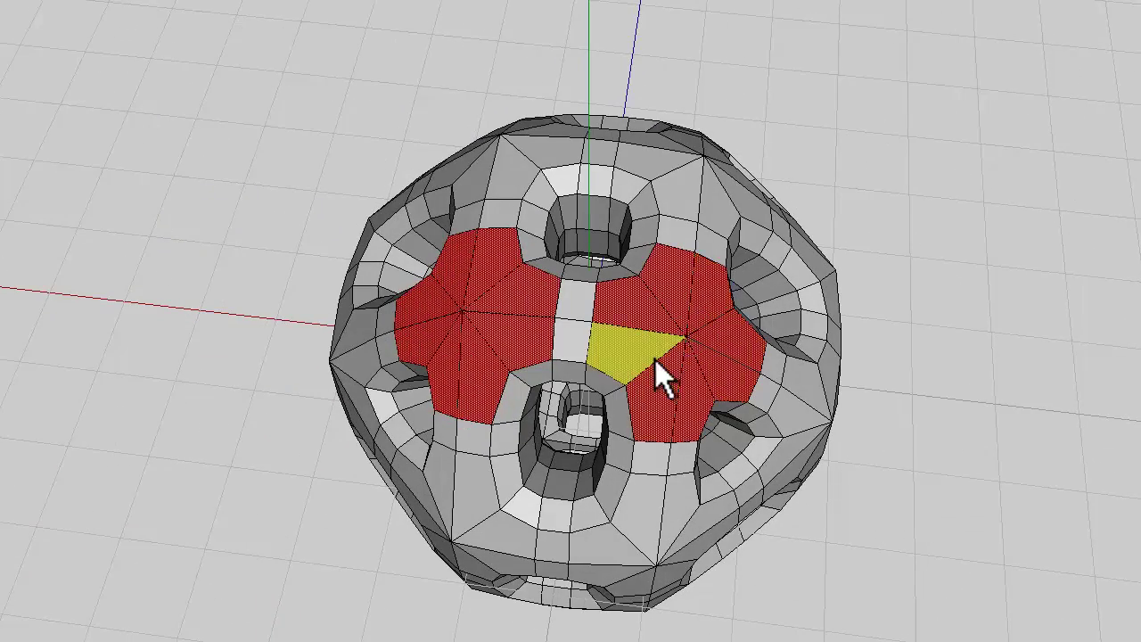
{"action": "key", "text": "i"}
{"action": "mouse_move", "coordinate": [661, 360]}
{"action": "middle_mouse_down"}
{"action": "mouse_move", "coordinate": [589, 337]}
{"action": "mouse_move", "coordinate": [590, 312]}
{"action": "middle_mouse_up"}
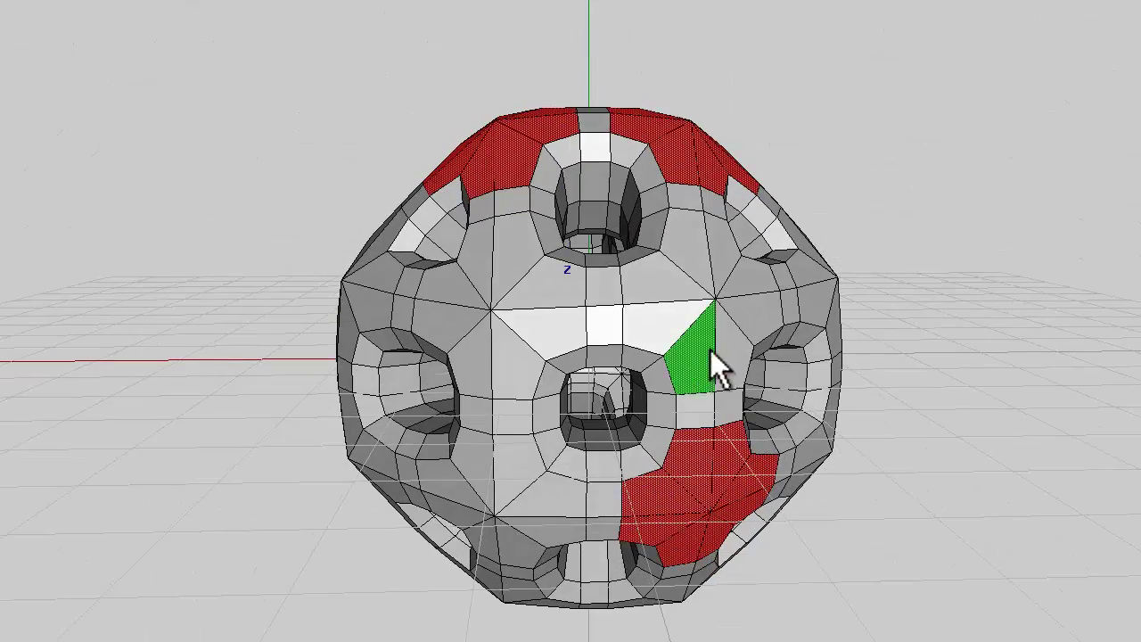
- Add the faces around the hub vertices on the adjoining side, including similar faces, leaving the narrow bands unselected
{"action": "left_click_drag", "start_coordinate": [709, 347], "coordinate": [737, 311]}
{"action": "left_click", "coordinate": [729, 336]}
{"action": "key", "text": "i"}
{"action": "mouse_move", "coordinate": [542, 331]}
{"action": "left_mouse_down"}
{"action": "mouse_move", "coordinate": [456, 331]}
{"action": "mouse_move", "coordinate": [530, 312]}
{"action": "left_mouse_up"}
{"action": "middle_click_drag", "start_coordinate": [530, 311], "coordinate": [565, 416]}
{"action": "left_click", "coordinate": [581, 430], "text": "shift"}
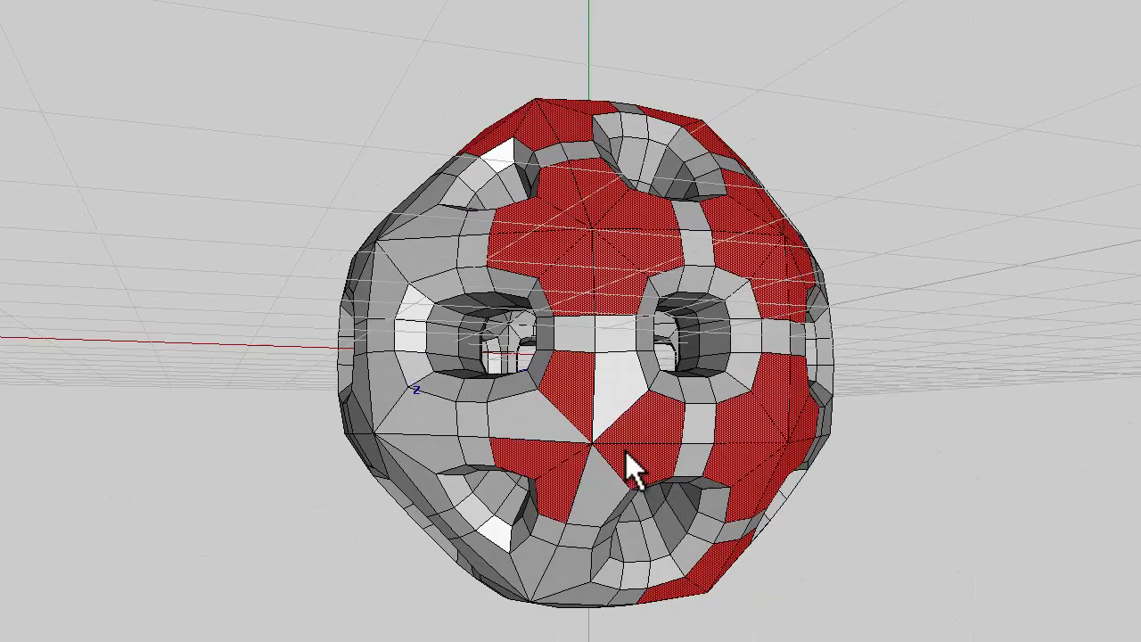
- Add the face fans around the four hubs surrounding the next unselected side's opening, extending to similar faces
{"action": "middle_click_drag", "start_coordinate": [586, 338], "coordinate": [623, 408]}
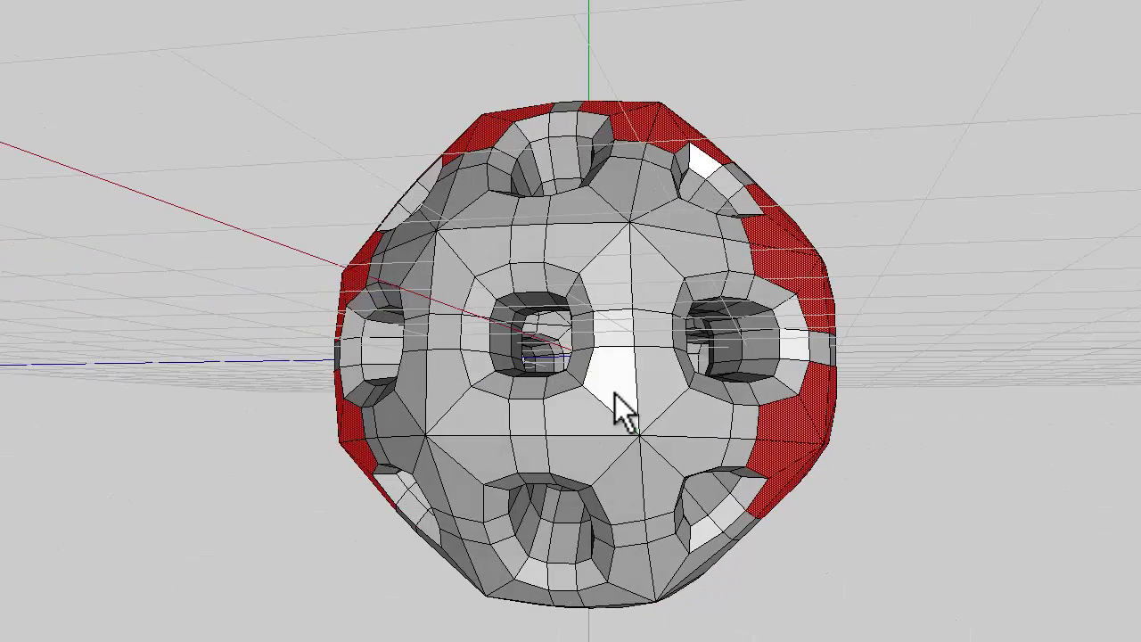
{"action": "left_click", "coordinate": [636, 440], "text": "shift"}
{"action": "mouse_move", "coordinate": [637, 442]}
{"action": "left_mouse_down"}
{"action": "mouse_move", "coordinate": [635, 425]}
{"action": "mouse_move", "coordinate": [608, 421]}
{"action": "left_mouse_up"}
{"action": "key", "text": "i"}
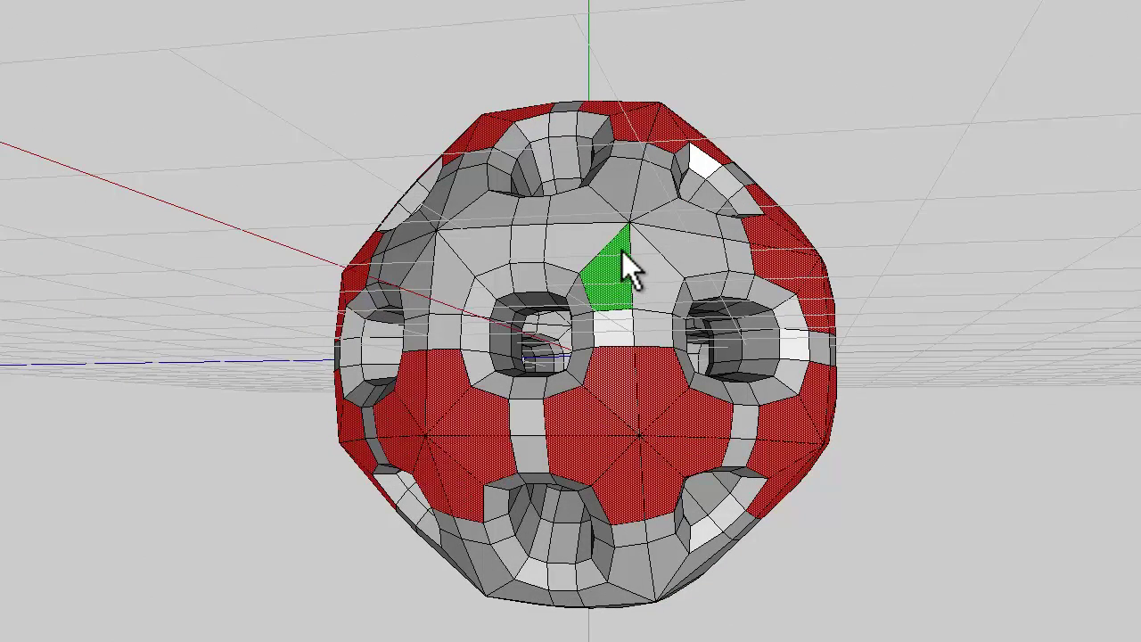
{"action": "mouse_move", "coordinate": [636, 248]}
{"action": "left_mouse_down"}
{"action": "mouse_move", "coordinate": [619, 193]}
{"action": "mouse_move", "coordinate": [629, 242]}
{"action": "left_mouse_up"}
{"action": "key", "text": "i"}
- Select the remaining hub faces around the object until only the bands and opening rims stay unselected
{"action": "middle_click_drag", "start_coordinate": [558, 239], "coordinate": [586, 335]}
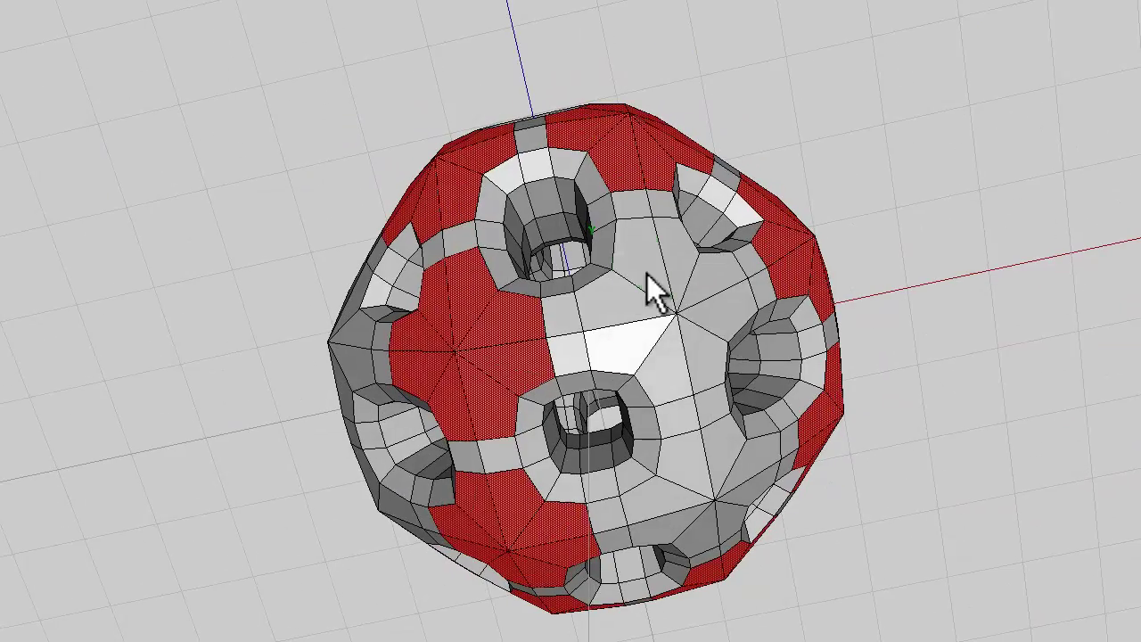
{"action": "mouse_move", "coordinate": [690, 316]}
{"action": "left_mouse_down"}
{"action": "mouse_move", "coordinate": [657, 340]}
{"action": "mouse_move", "coordinate": [685, 328]}
{"action": "mouse_move", "coordinate": [686, 312]}
{"action": "left_mouse_up"}
{"action": "left_click_drag", "start_coordinate": [711, 503], "coordinate": [703, 482]}
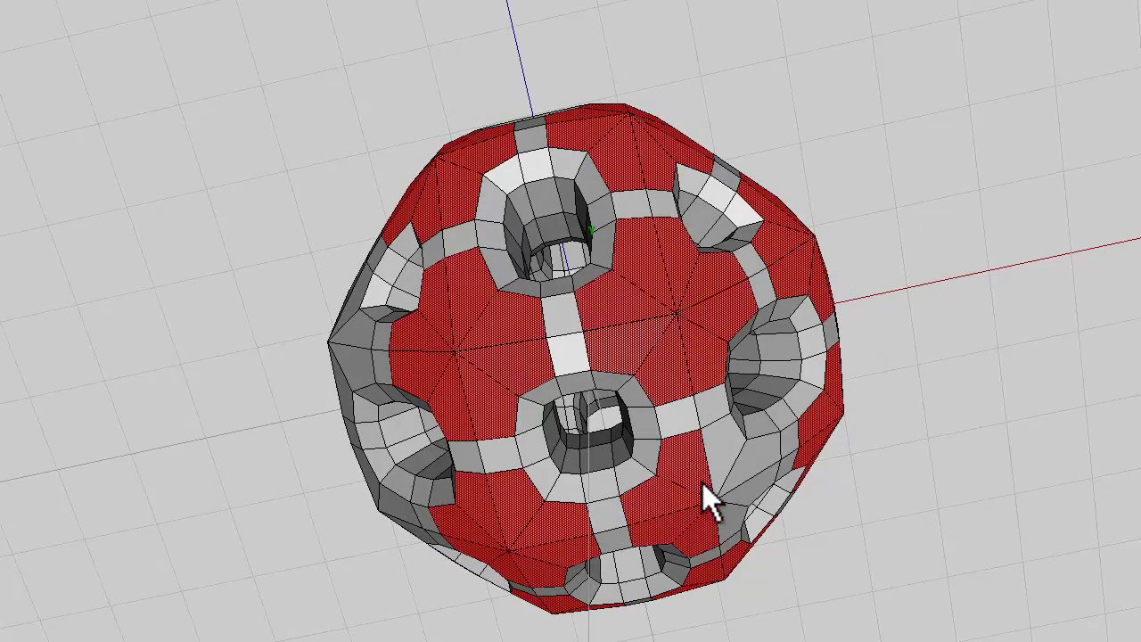
{"action": "right_click_drag", "start_coordinate": [683, 466], "coordinate": [624, 455]}
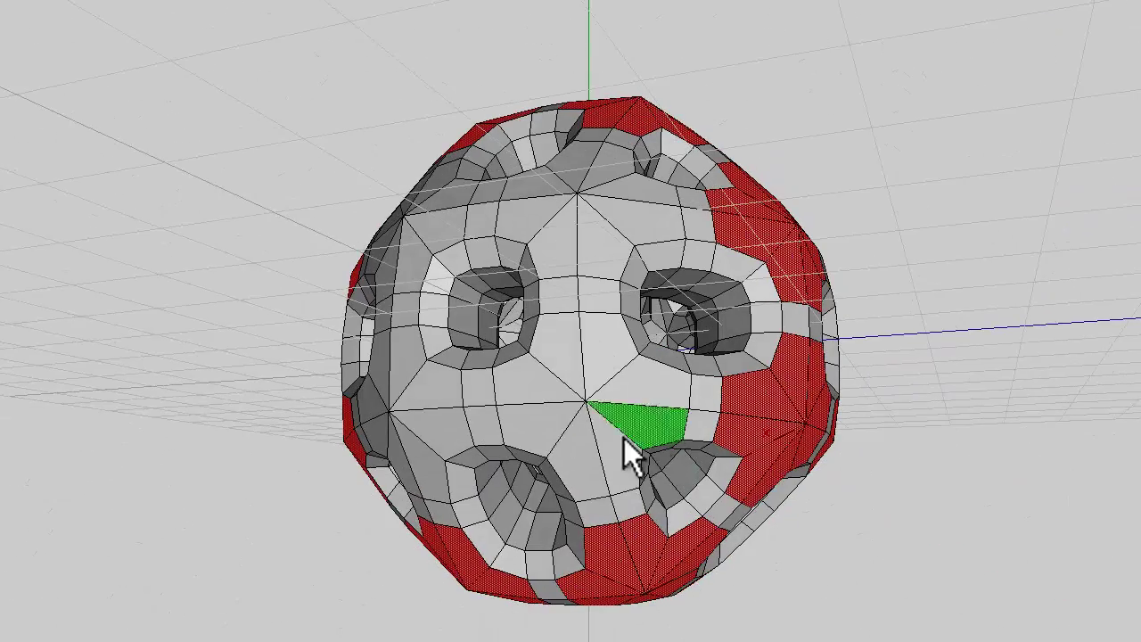
{"action": "mouse_move", "coordinate": [624, 438]}
{"action": "left_mouse_down"}
{"action": "mouse_move", "coordinate": [553, 384]}
{"action": "mouse_move", "coordinate": [588, 383]}
{"action": "left_mouse_up"}
{"action": "middle_click_drag", "start_coordinate": [575, 324], "coordinate": [590, 336]}
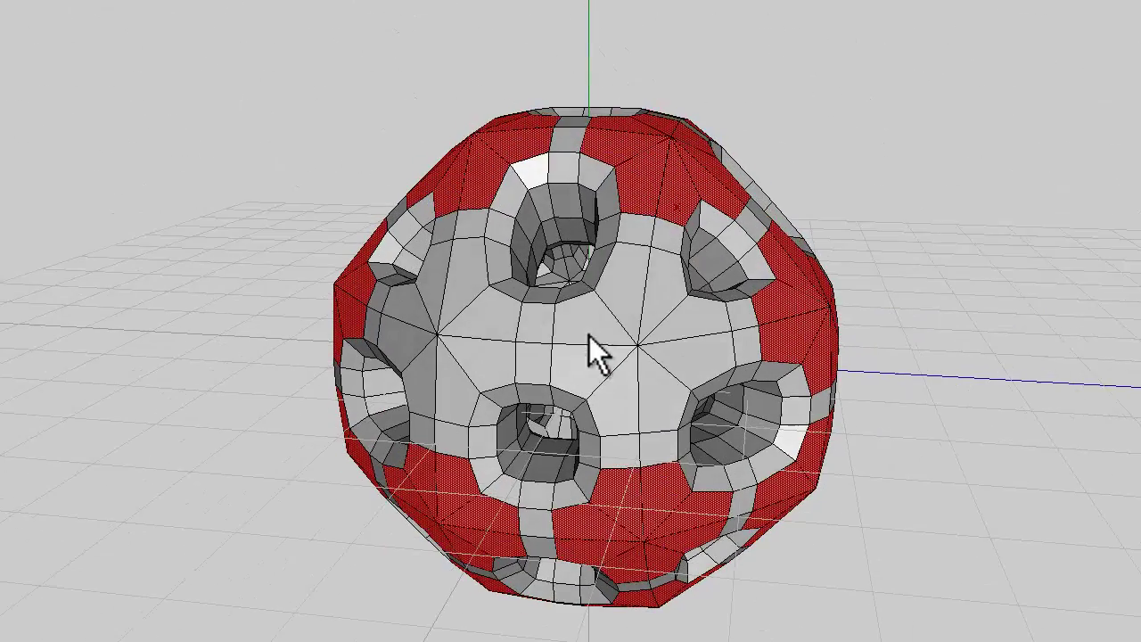
{"action": "mouse_move", "coordinate": [589, 336]}
{"action": "left_mouse_down"}
{"action": "mouse_move", "coordinate": [657, 386]}
{"action": "mouse_move", "coordinate": [636, 344]}
{"action": "mouse_move", "coordinate": [627, 382]}
{"action": "left_mouse_up"}
{"action": "right_click_drag", "start_coordinate": [627, 383], "coordinate": [812, 333]}
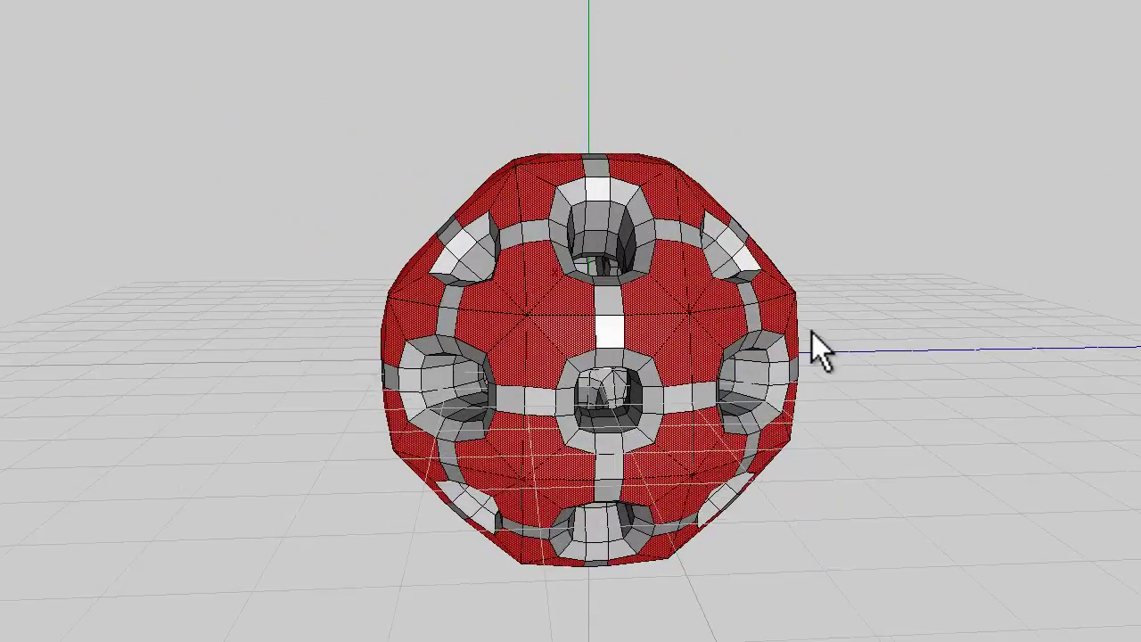
- Intrude the selected hub faces to hollow out the object behind the band frame
{"action": "scroll", "coordinate": [825, 277], "scroll_direction": "up", "scroll_amount": 5}
{"action": "scroll", "coordinate": [895, 224], "scroll_direction": "down", "scroll_amount": 3}
{"action": "right_click", "coordinate": [931, 178]}
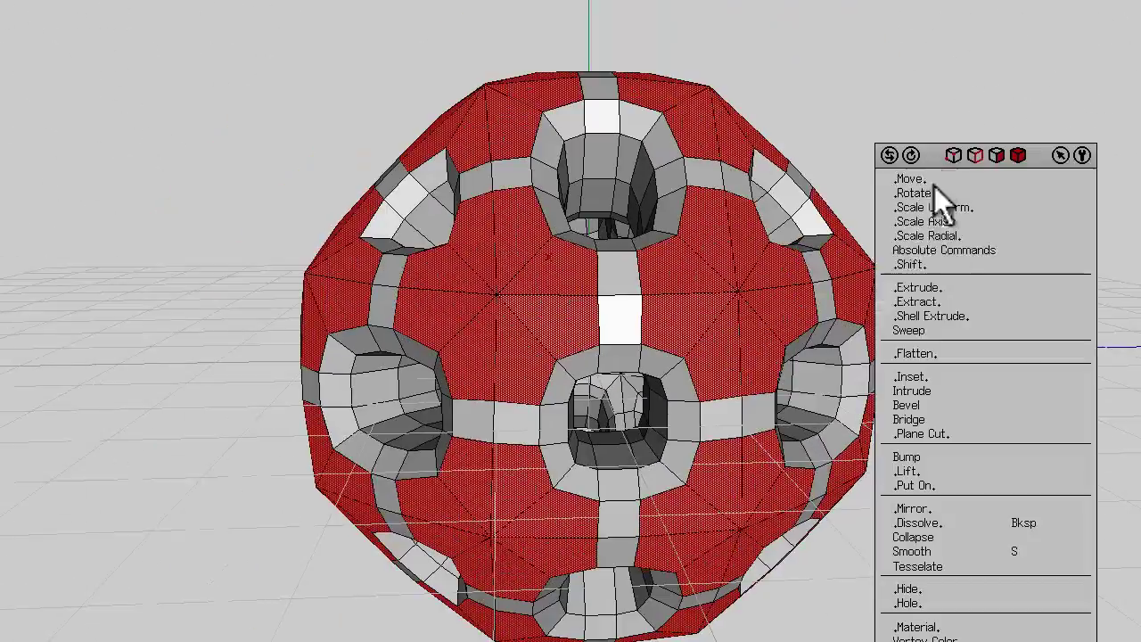
{"action": "left_click", "coordinate": [914, 392]}
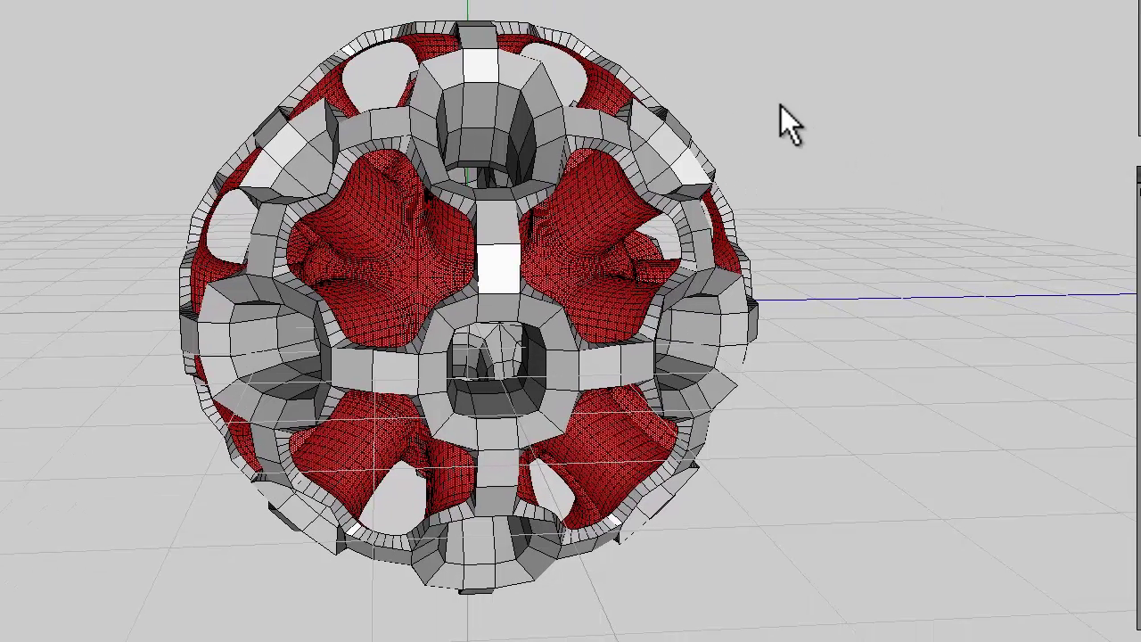
- Assign a new material named New Material to the selected inner faces, with diffuse colour R 0.0, G 0.0, B 1.0
{"action": "right_click", "coordinate": [902, 157]}
{"action": "left_click", "coordinate": [629, 510]}
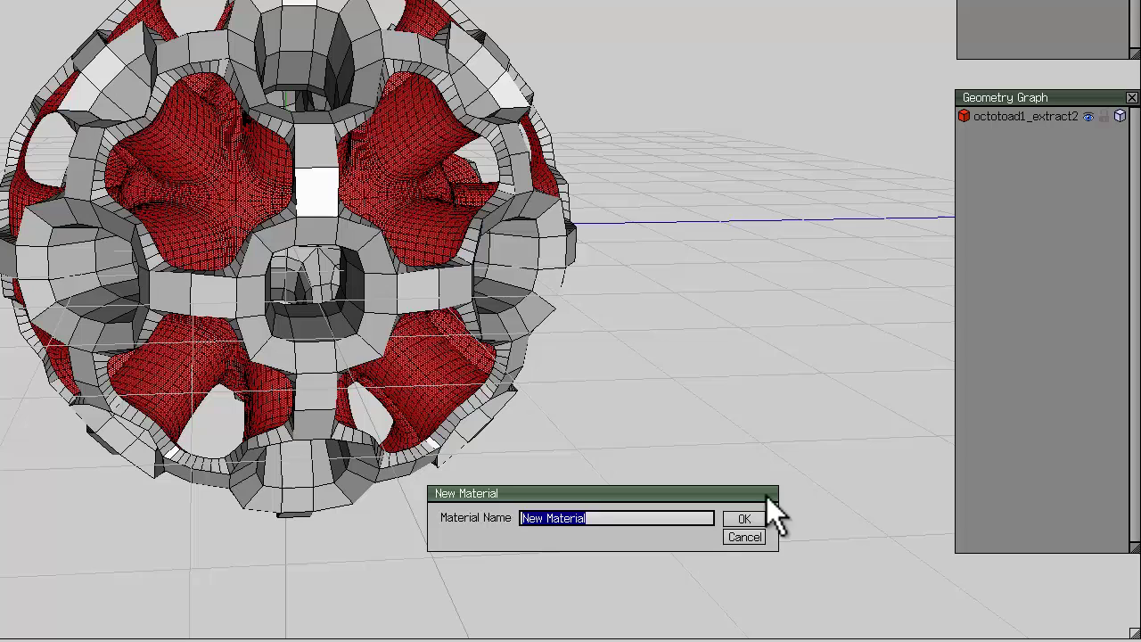
{"action": "left_click", "coordinate": [775, 531]}
{"action": "left_click", "coordinate": [745, 517]}
{"action": "left_click", "coordinate": [836, 496]}
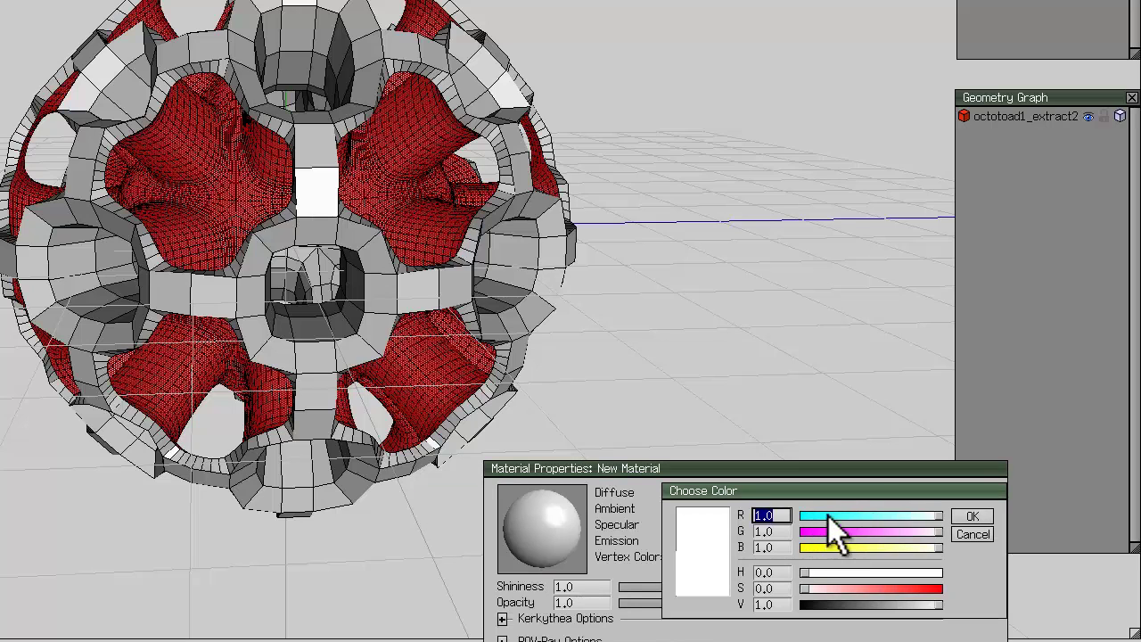
{"action": "left_click_drag", "start_coordinate": [828, 515], "coordinate": [745, 517]}
{"action": "left_click", "coordinate": [850, 532]}
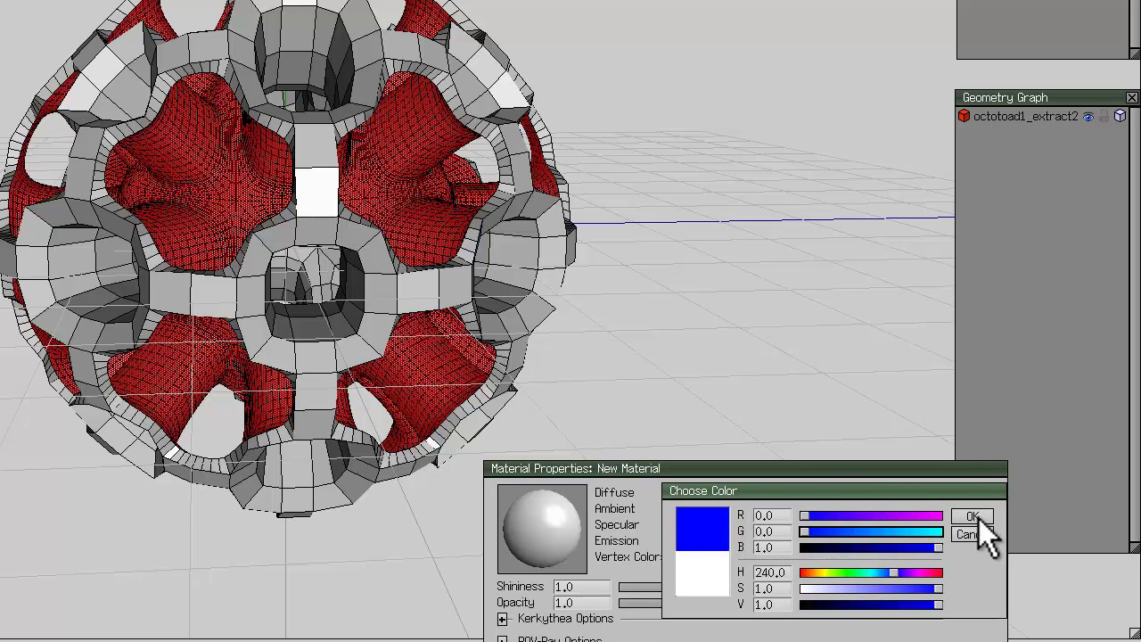
{"action": "left_click", "coordinate": [972, 517]}
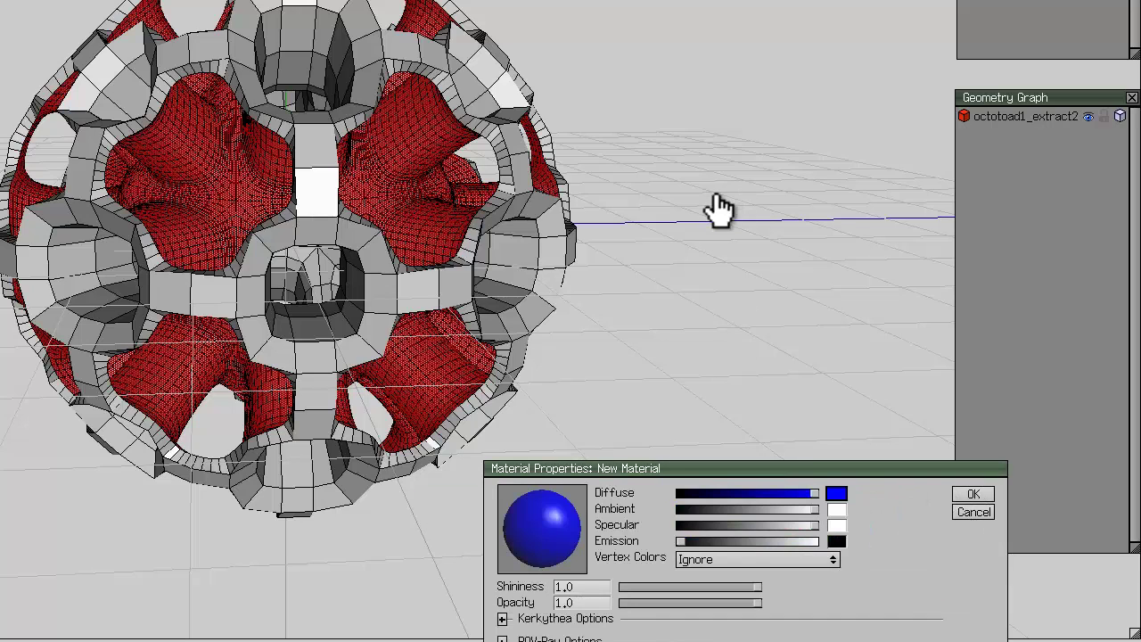
{"action": "left_click", "coordinate": [980, 494]}
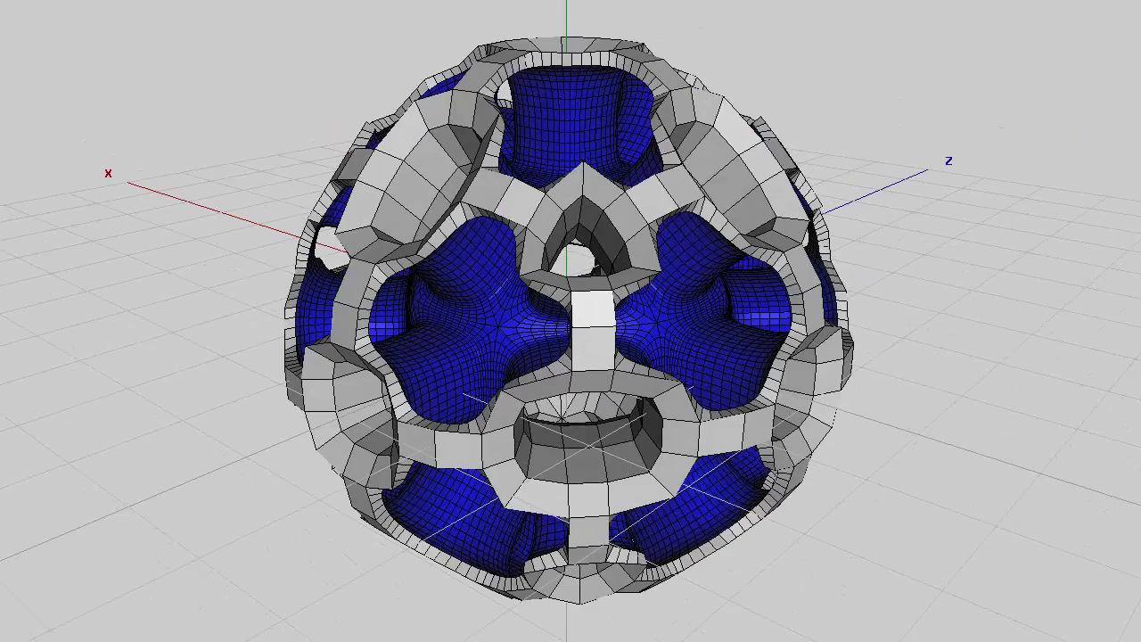
- Select edges crossing the outer frame bands, include similar edges and extend the selection to edge rings through the openings
{"action": "key", "text": "e"}
{"action": "left_click", "coordinate": [635, 216]}
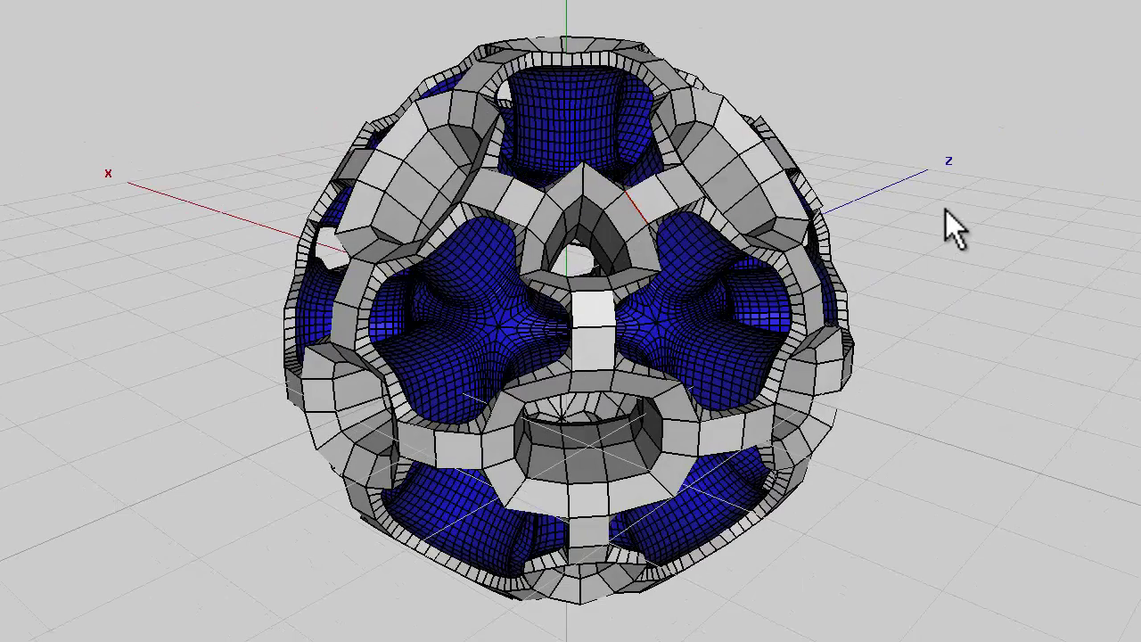
{"action": "middle_click_drag", "start_coordinate": [945, 211], "coordinate": [563, 301]}
{"action": "left_click", "coordinate": [552, 263]}
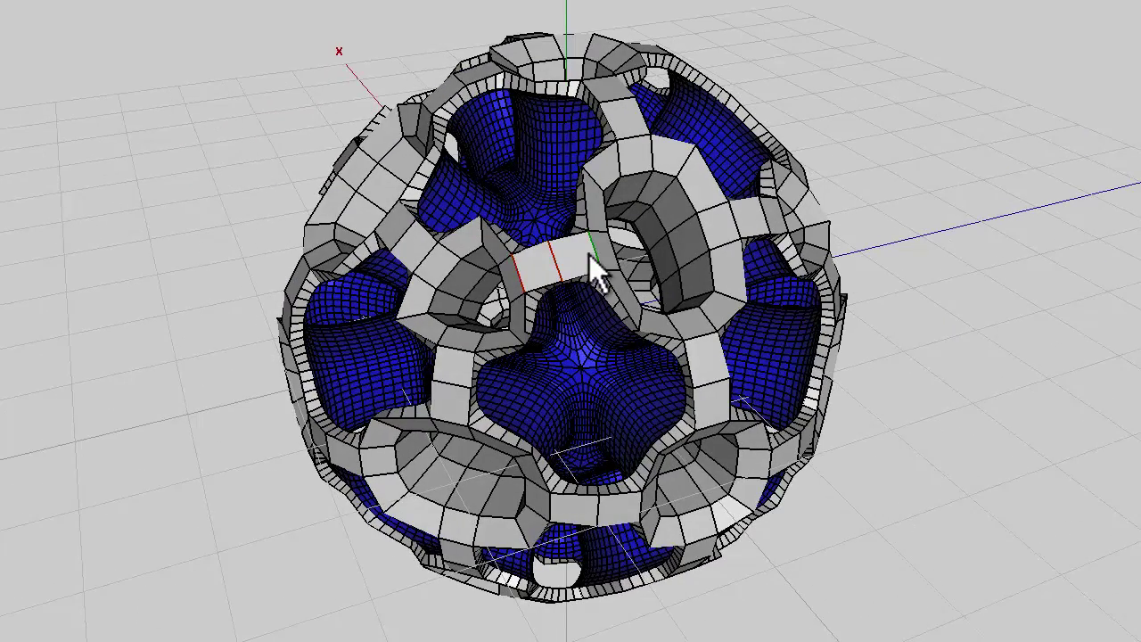
{"action": "left_click", "coordinate": [593, 254]}
{"action": "key", "text": "i"}
{"action": "left_click", "coordinate": [717, 389]}
{"action": "key", "text": "g"}
{"action": "middle_click_drag", "start_coordinate": [928, 257], "coordinate": [1034, 330]}
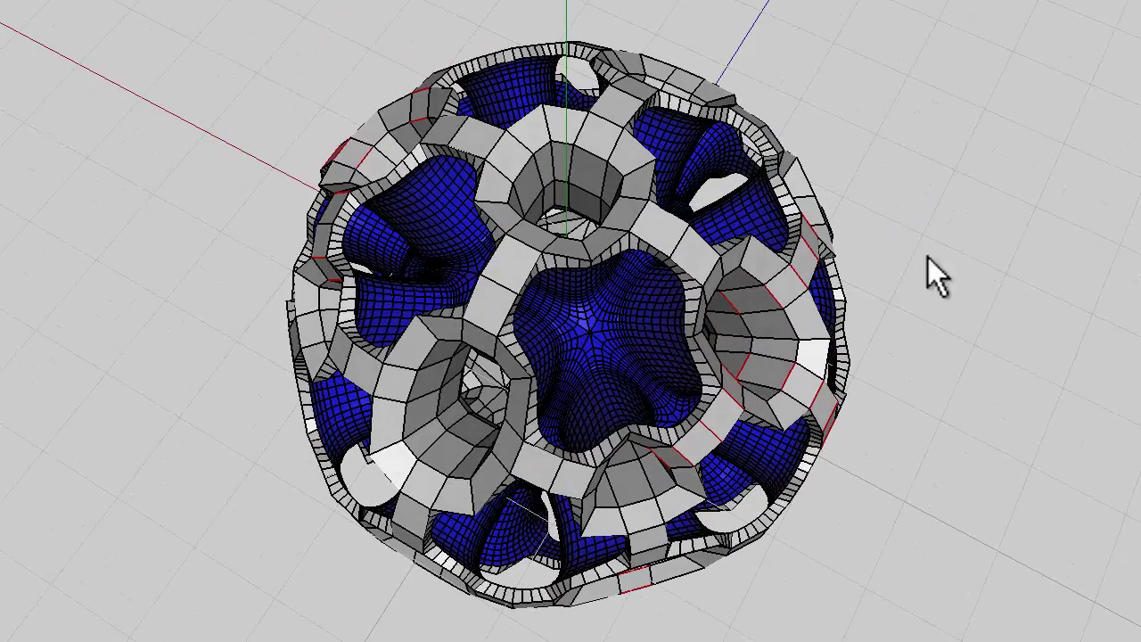
- Add the crossing edges of the struts around the upper openings and extend them to edge rings
{"action": "left_click", "coordinate": [508, 284]}
{"action": "left_click", "coordinate": [614, 122]}
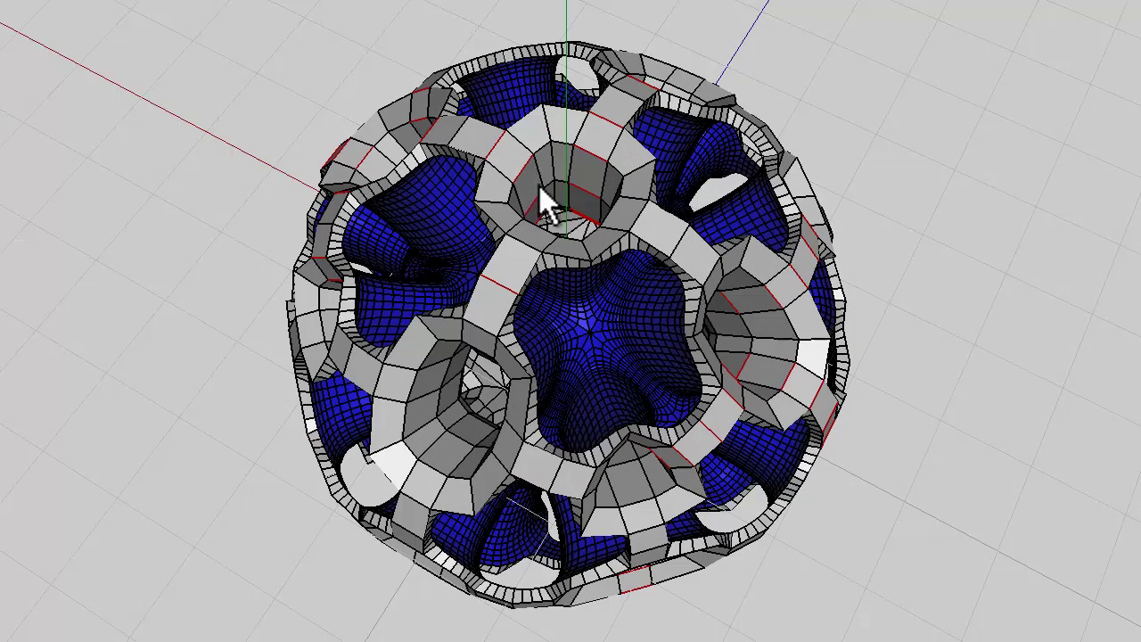
{"action": "left_click", "coordinate": [458, 127]}
{"action": "left_click", "coordinate": [626, 96]}
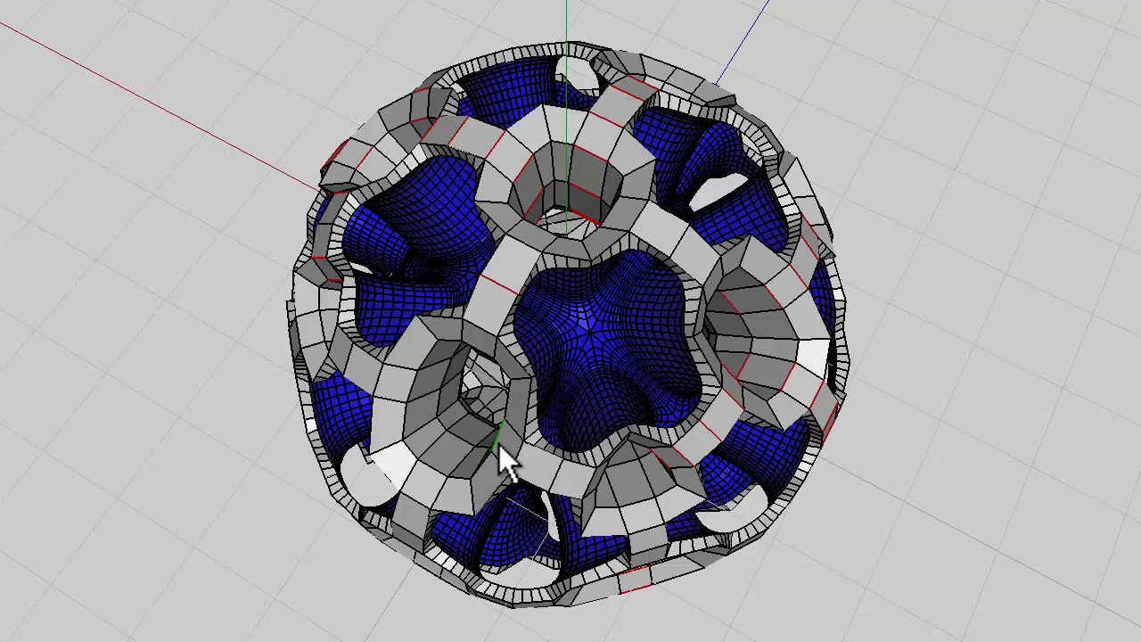
{"action": "left_click", "coordinate": [551, 472]}
{"action": "left_click", "coordinate": [522, 457]}
{"action": "left_click", "coordinate": [505, 444]}
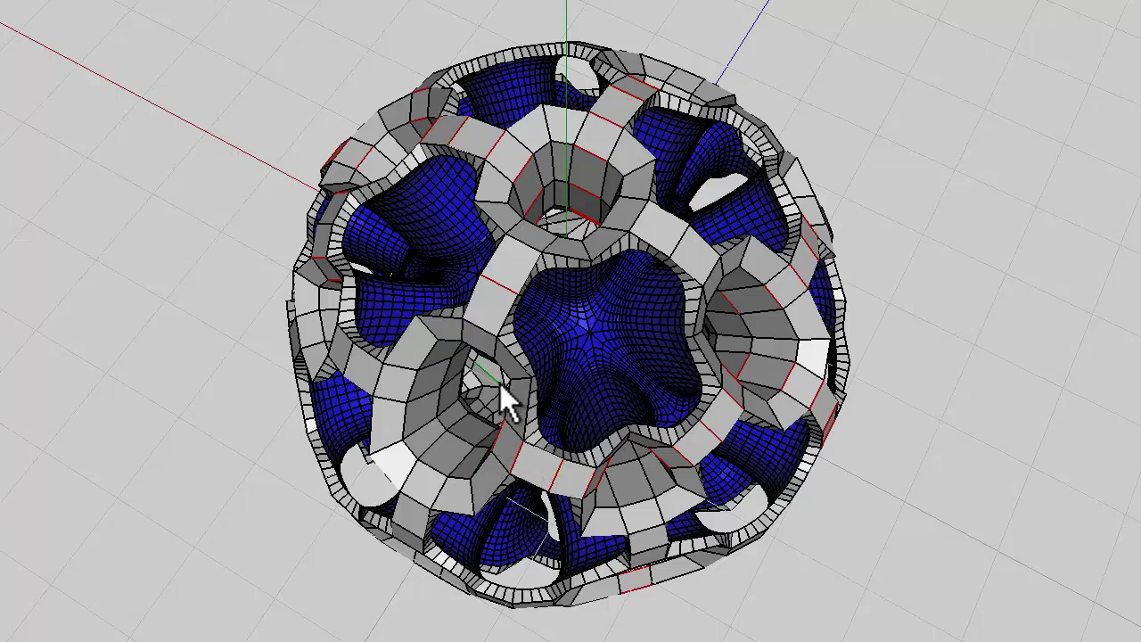
{"action": "left_click", "coordinate": [355, 366]}
{"action": "key", "text": "g"}
- Add the crossing edges of the remaining side and lower struts, and check the edge selection around the whole frame
{"action": "middle_click_drag", "start_coordinate": [449, 407], "coordinate": [636, 347]}
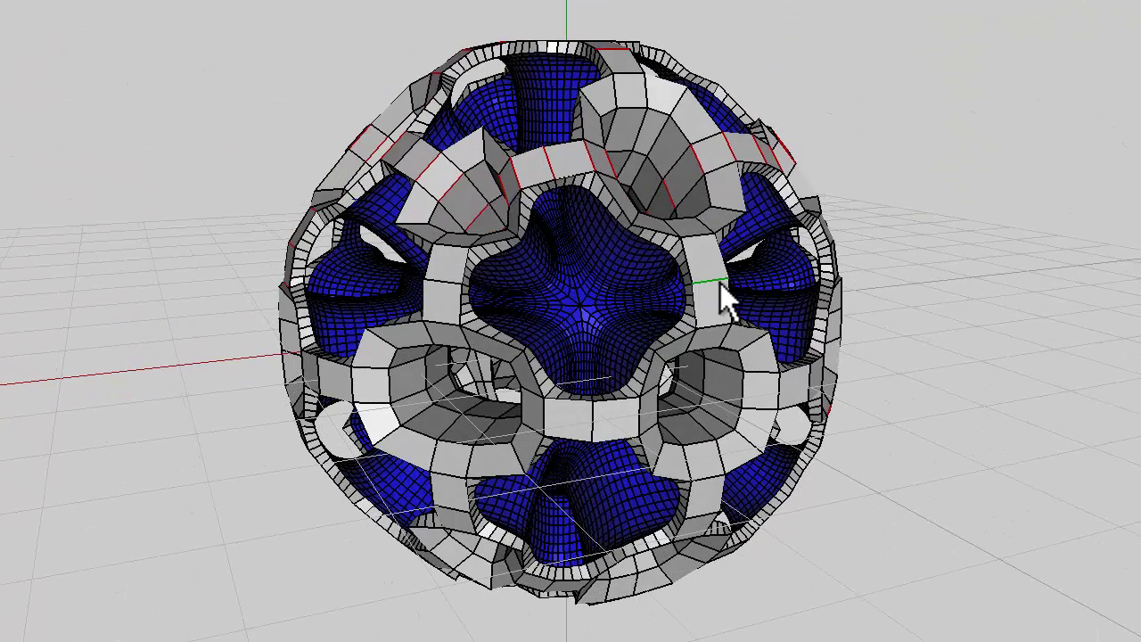
{"action": "left_click", "coordinate": [440, 283]}
{"action": "left_click", "coordinate": [599, 418]}
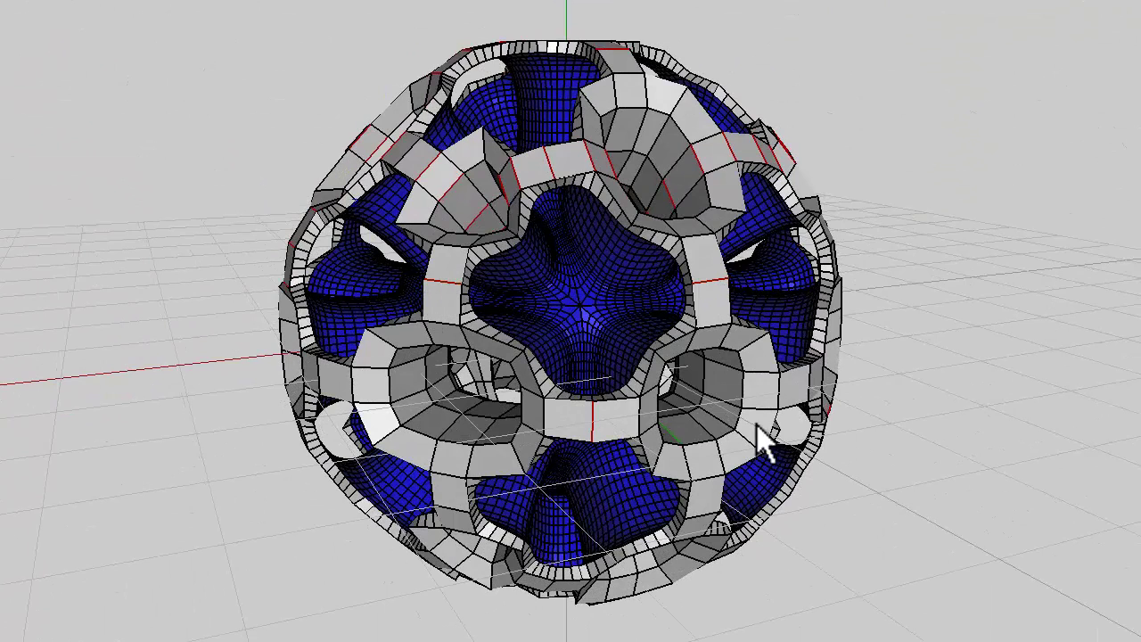
{"action": "left_click", "coordinate": [810, 381]}
{"action": "left_click", "coordinate": [321, 380]}
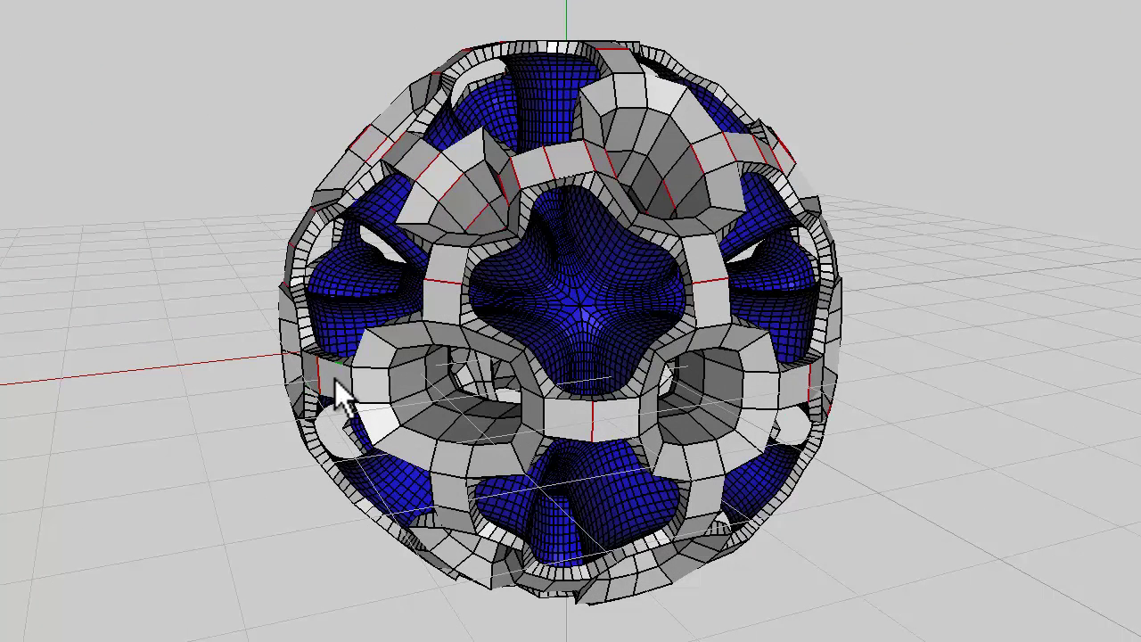
{"action": "left_click", "coordinate": [356, 387]}
{"action": "double_click", "coordinate": [357, 388]}
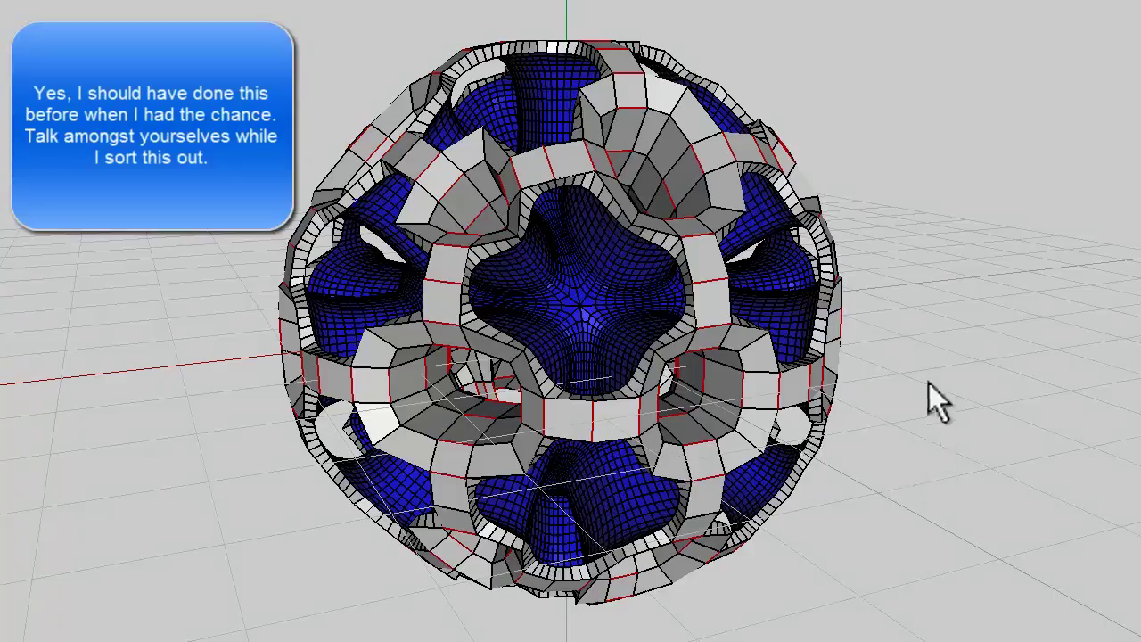
{"action": "middle_click_drag", "start_coordinate": [929, 382], "coordinate": [570, 297]}
{"action": "right_click_drag", "start_coordinate": [571, 300], "coordinate": [583, 266]}
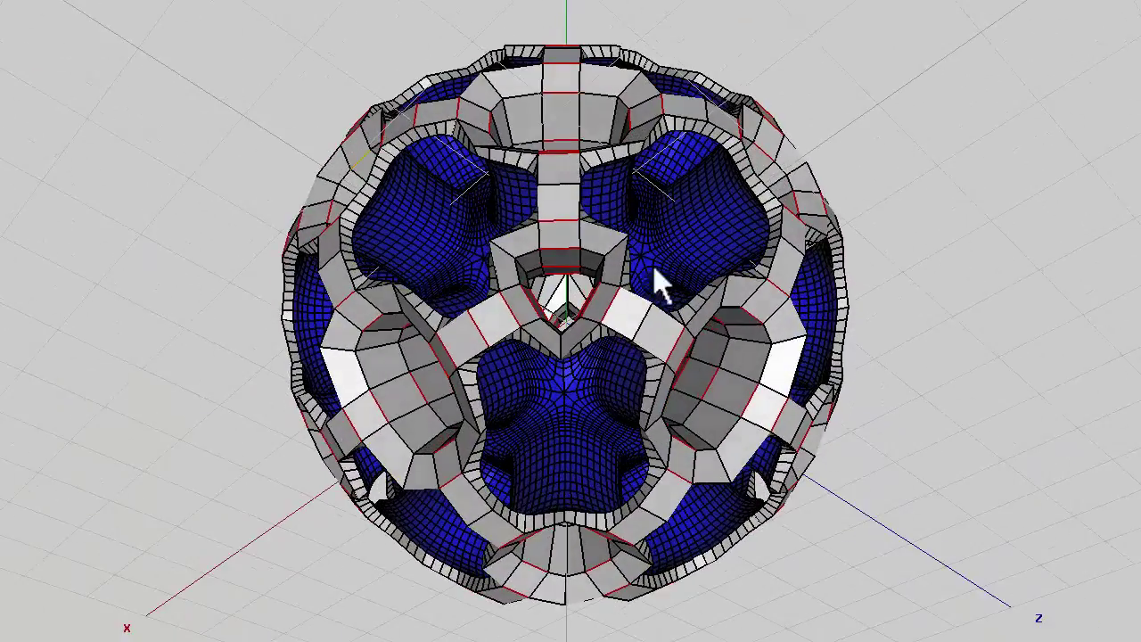
{"action": "middle_click_drag", "start_coordinate": [790, 343], "coordinate": [568, 302]}
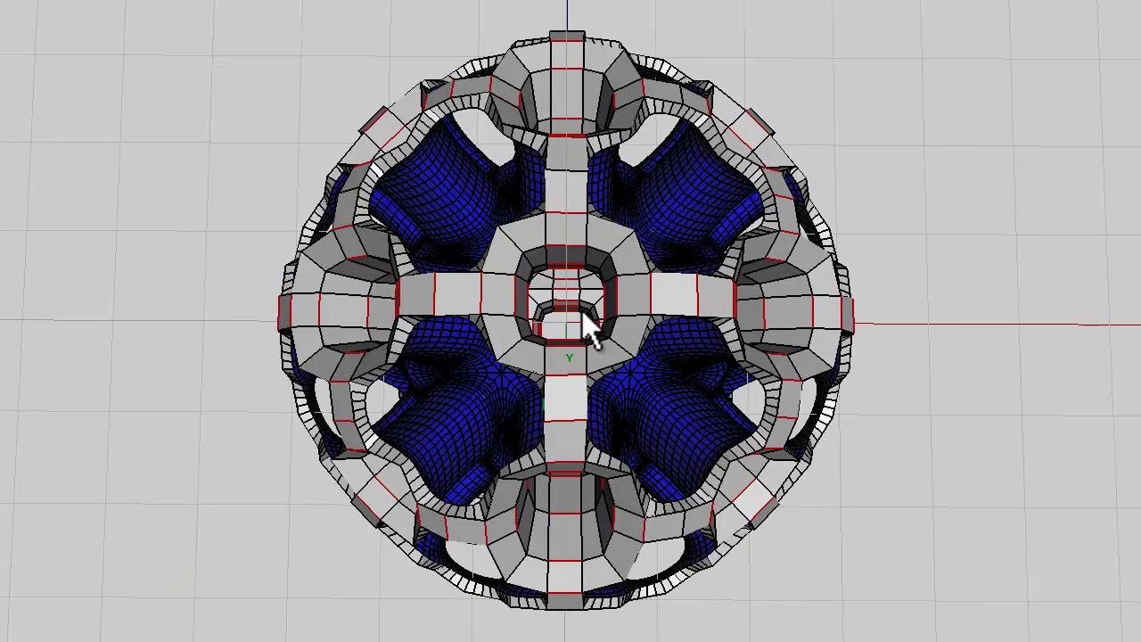
{"action": "middle_click_drag", "start_coordinate": [650, 234], "coordinate": [571, 308]}
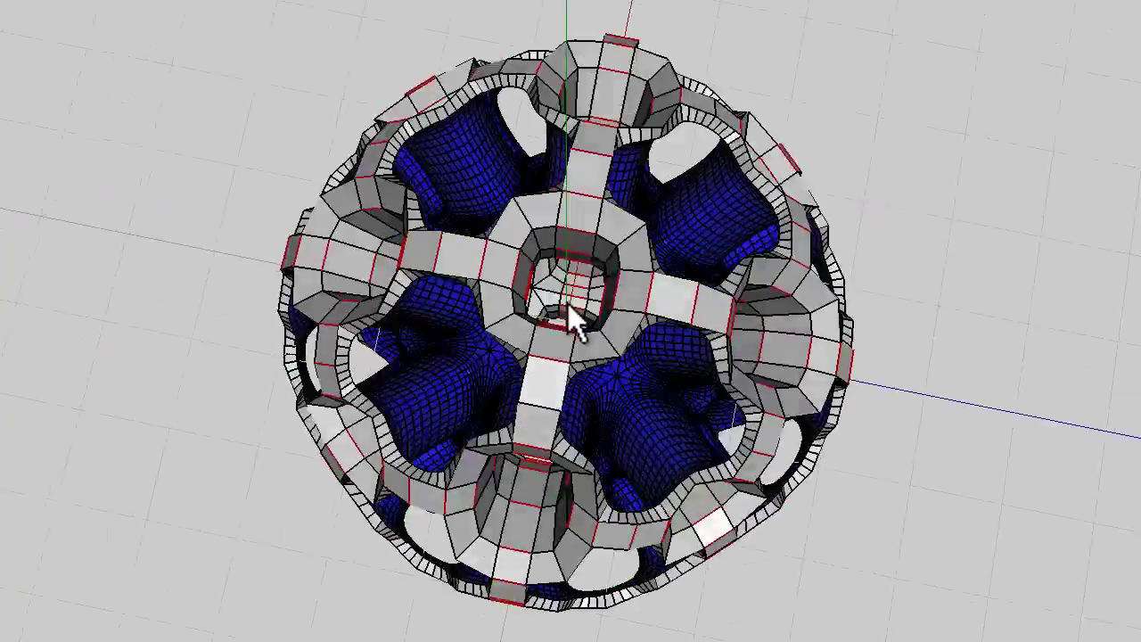
{"action": "middle_click_drag", "start_coordinate": [568, 304], "coordinate": [568, 304]}
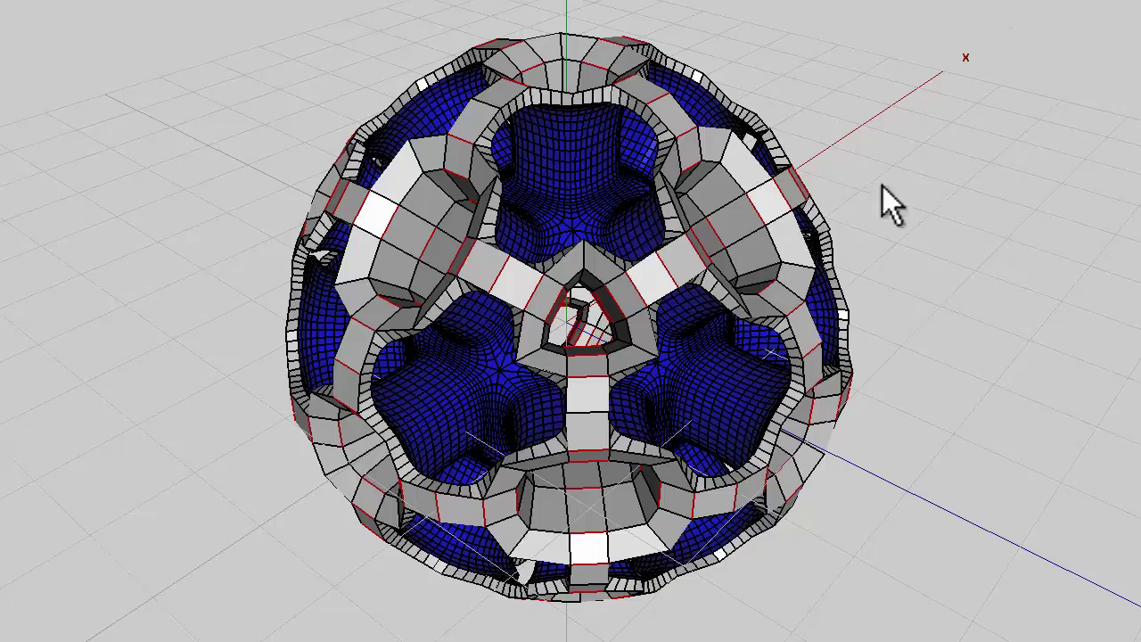
- Test the edge selection with a trial Connect, undo it, and add the missing crossing edges of the central strut and two side struts
{"action": "key", "text": "c"}
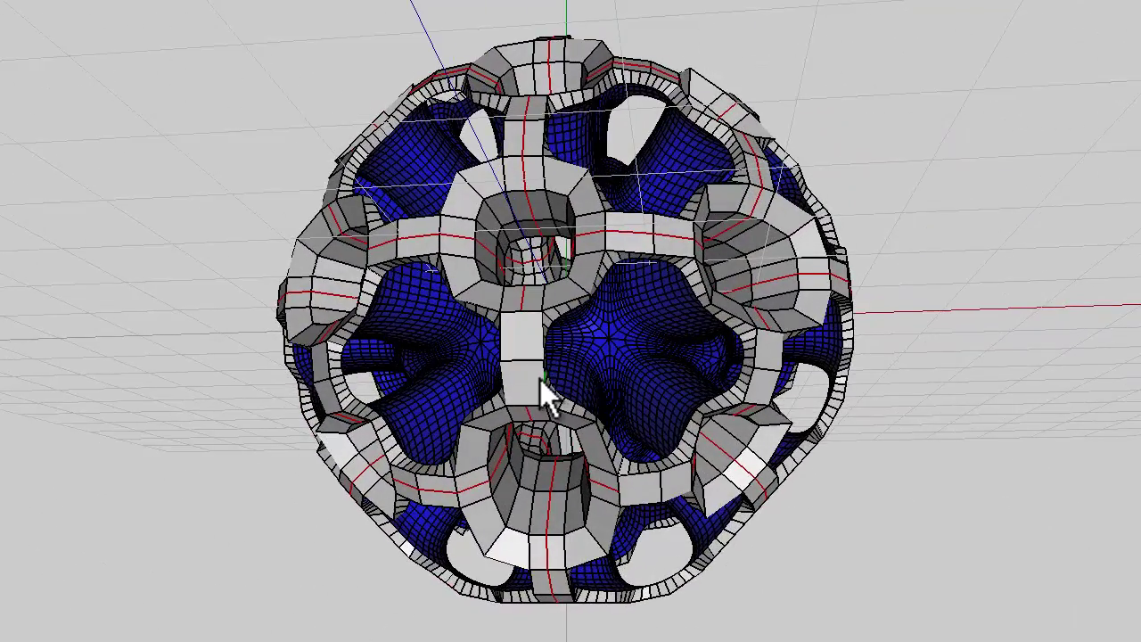
{"action": "key", "text": "ctrl+z"}
{"action": "left_click", "coordinate": [526, 362]}
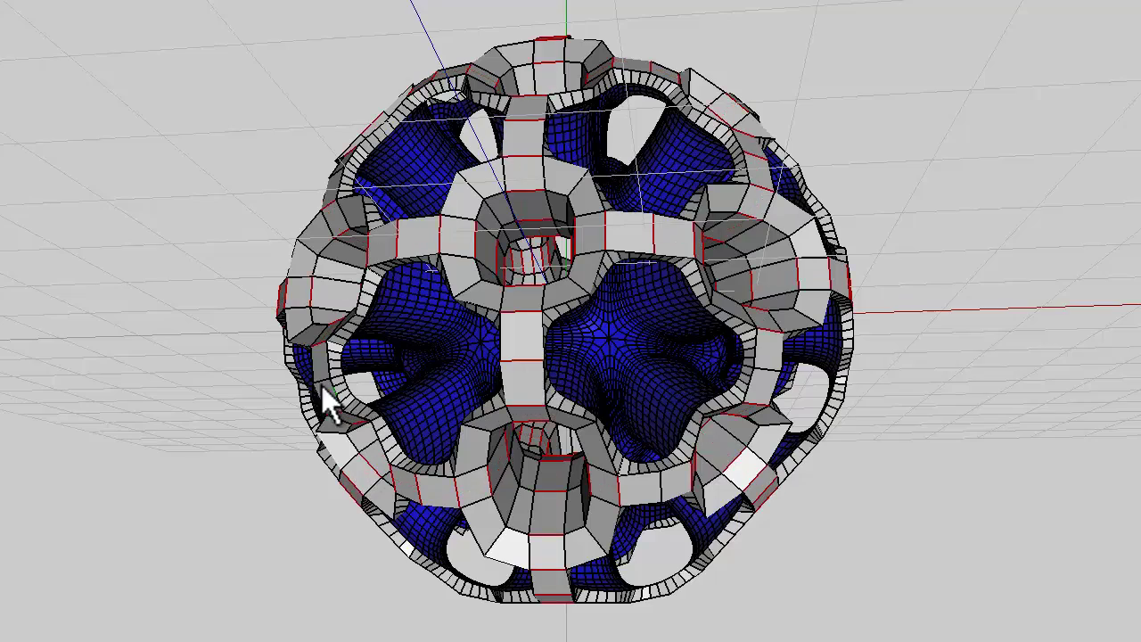
{"action": "left_click", "coordinate": [324, 385]}
{"action": "left_click", "coordinate": [777, 373]}
{"action": "middle_click", "coordinate": [991, 195]}
{"action": "left_click", "coordinate": [566, 302]}
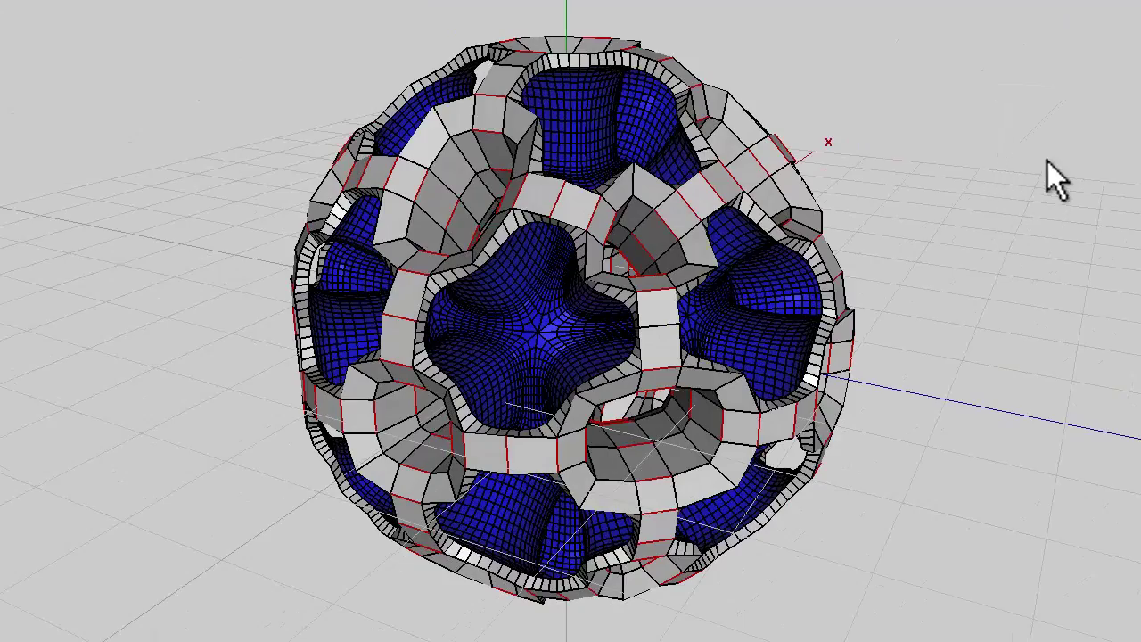
- Repeat the trial Connect, undo it, and add the missed crossing strut edge to the selection while checking the frame from several angles
{"action": "key", "text": "c"}
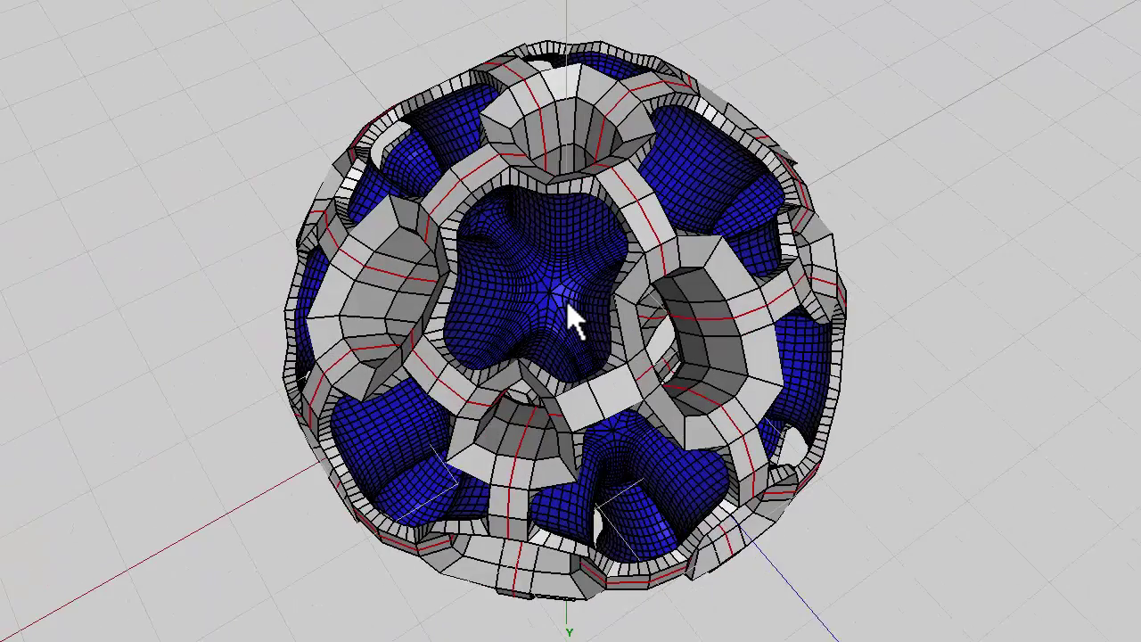
{"action": "key", "text": "ctrl+z"}
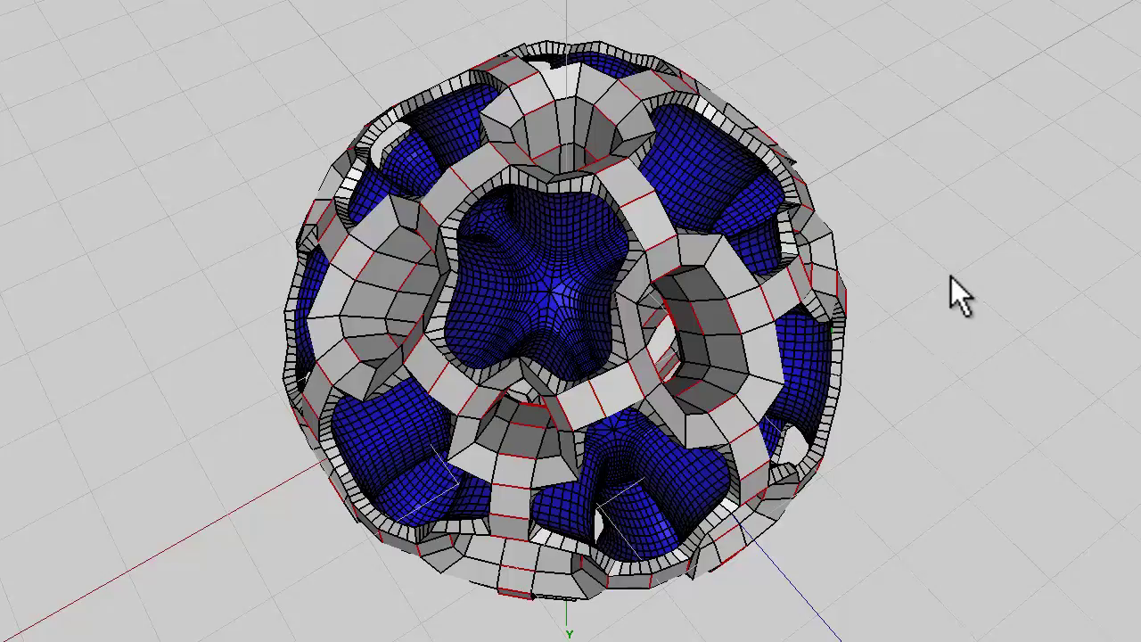
{"action": "key", "text": "c"}
{"action": "middle_click_drag", "start_coordinate": [949, 281], "coordinate": [563, 296]}
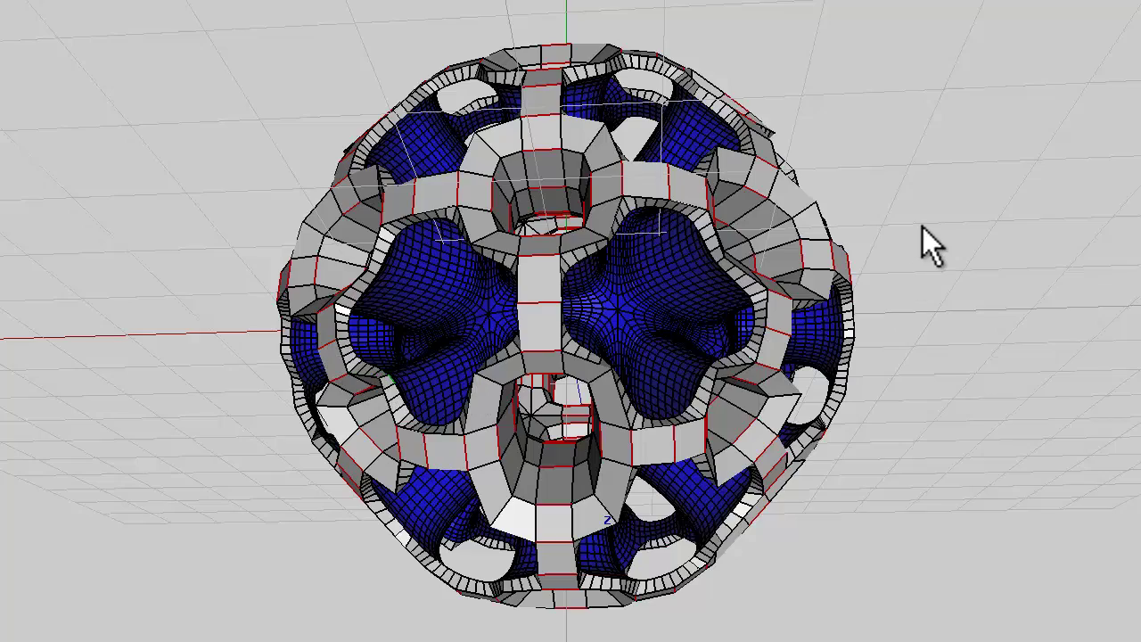
{"action": "middle_click_drag", "start_coordinate": [905, 187], "coordinate": [922, 226]}
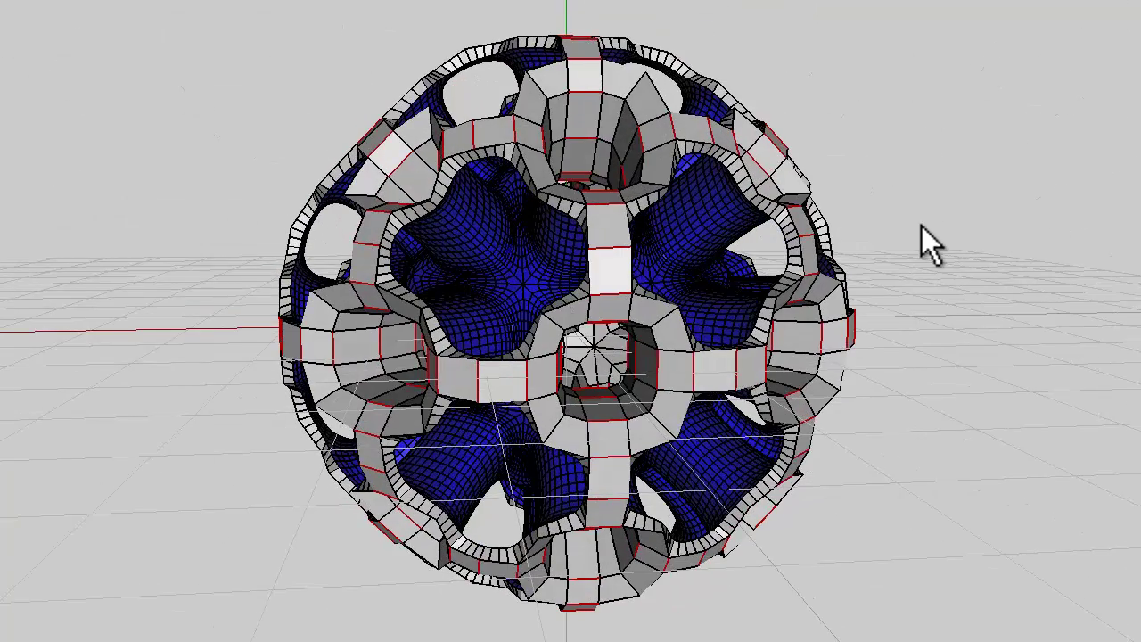
- Connect the selected crossing edges along the middle of the struts and bevel the resulting edge loops into wide face bands
{"action": "key", "text": "c"}
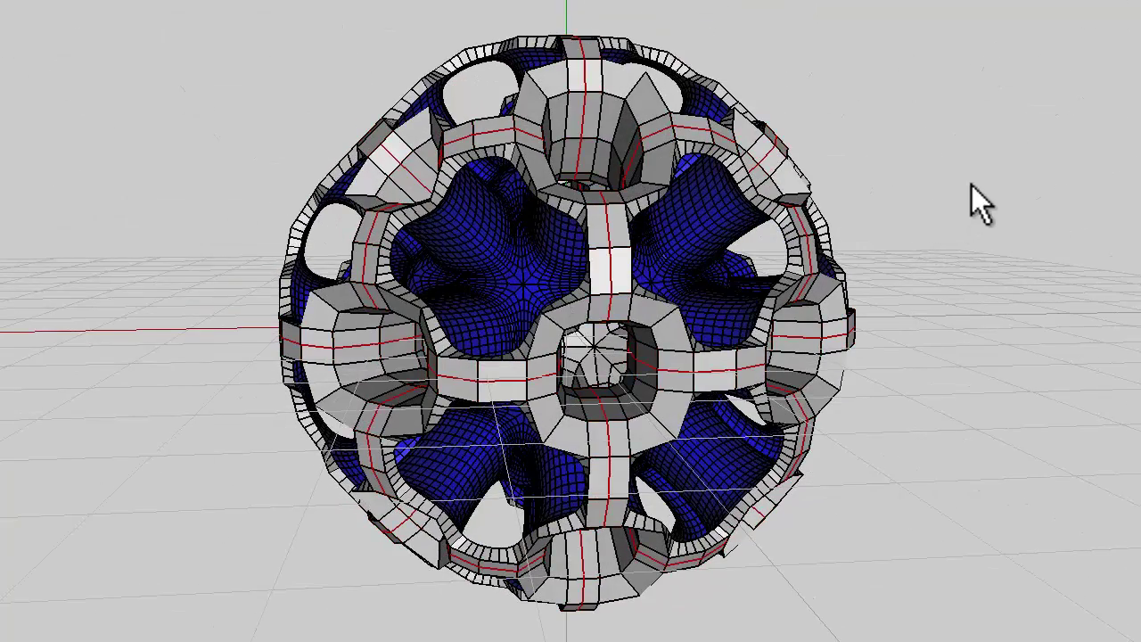
{"action": "middle_click_drag", "start_coordinate": [972, 185], "coordinate": [567, 301]}
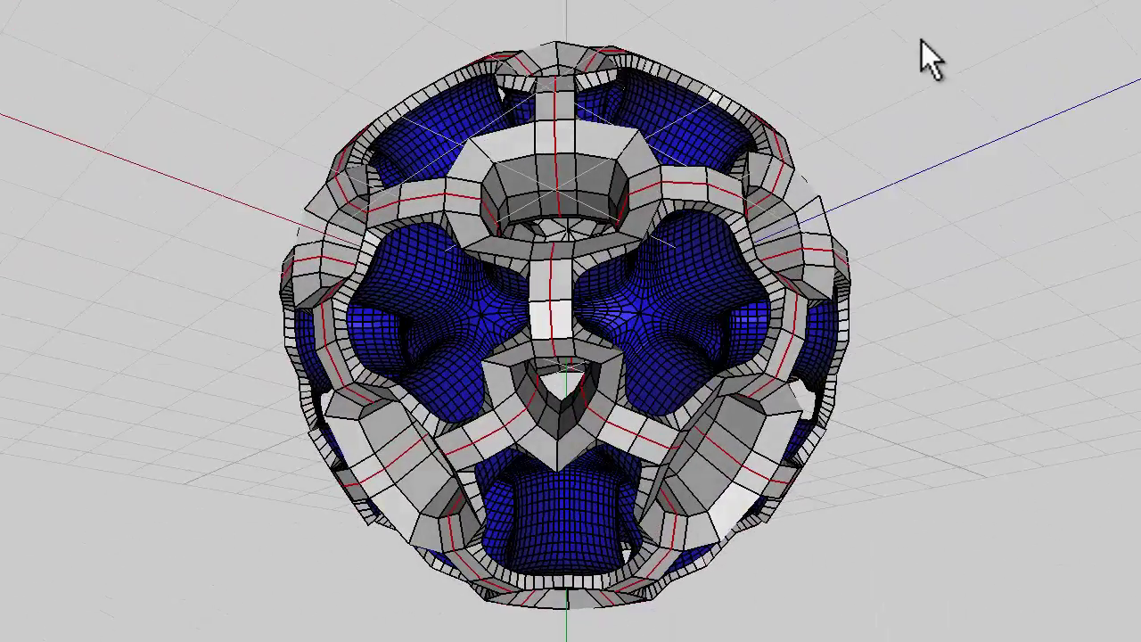
{"action": "right_click", "coordinate": [921, 41]}
{"action": "left_click", "coordinate": [913, 300]}
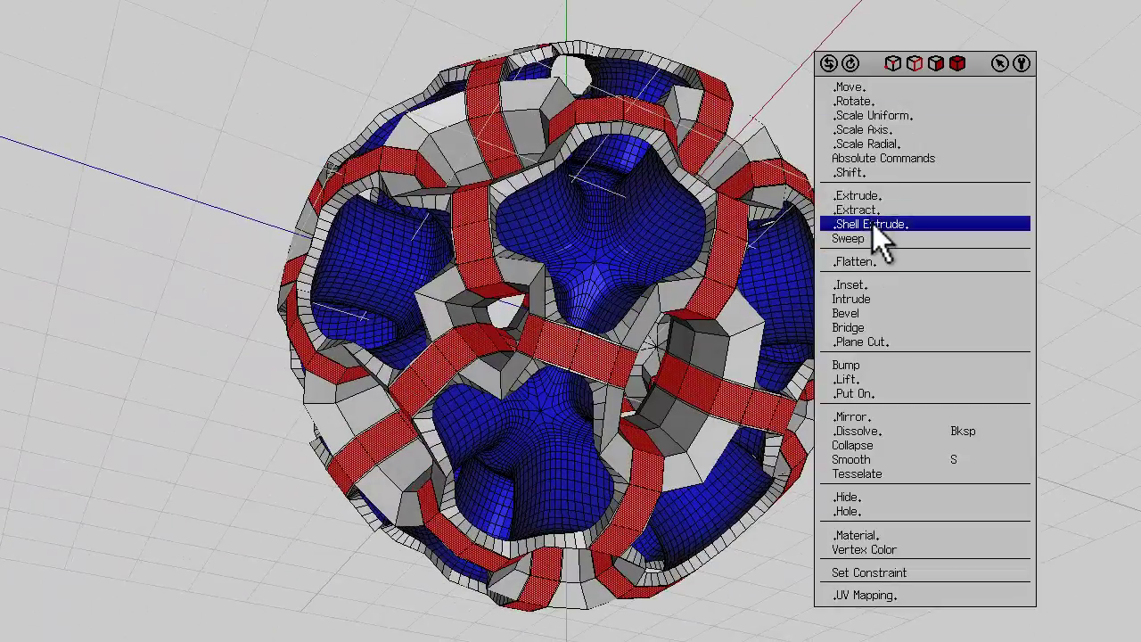
- Shell extrude the selected face bands and smooth them into thick, rounded tubes looping around the frame
{"action": "left_click", "coordinate": [873, 223]}
{"action": "left_click", "coordinate": [861, 241]}
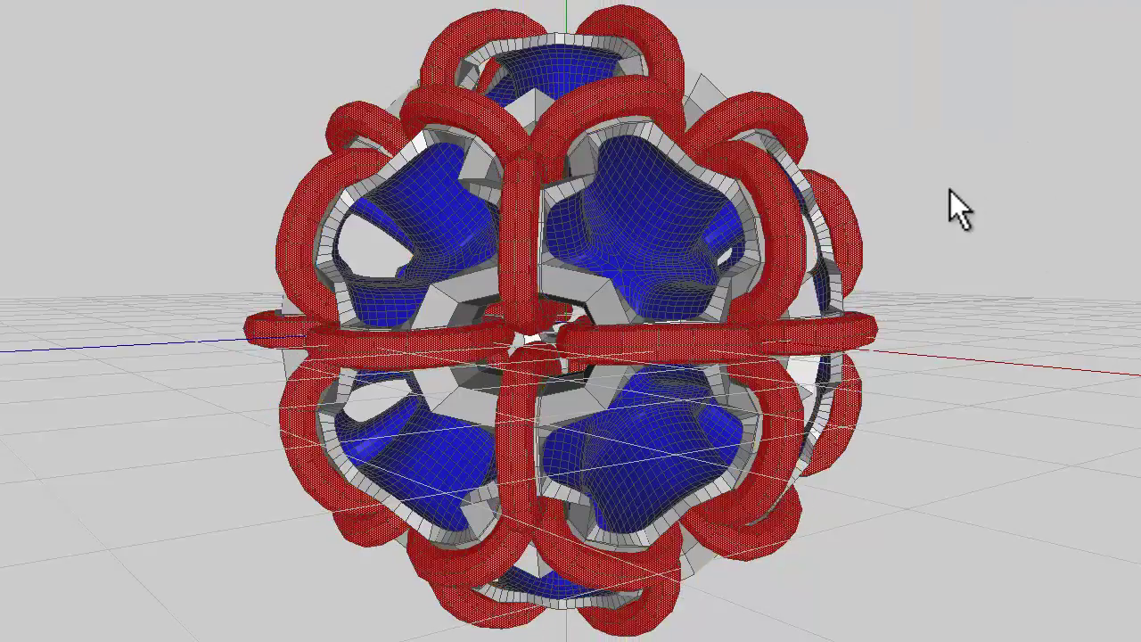
{"action": "middle_click", "coordinate": [996, 174]}
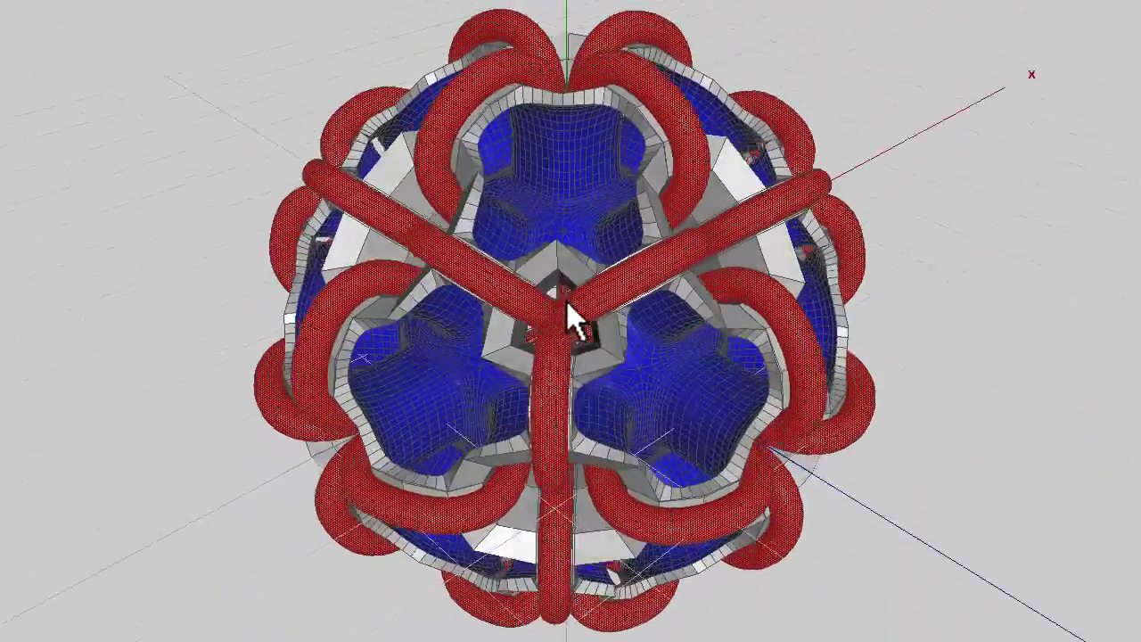
{"action": "left_click", "coordinate": [568, 300]}
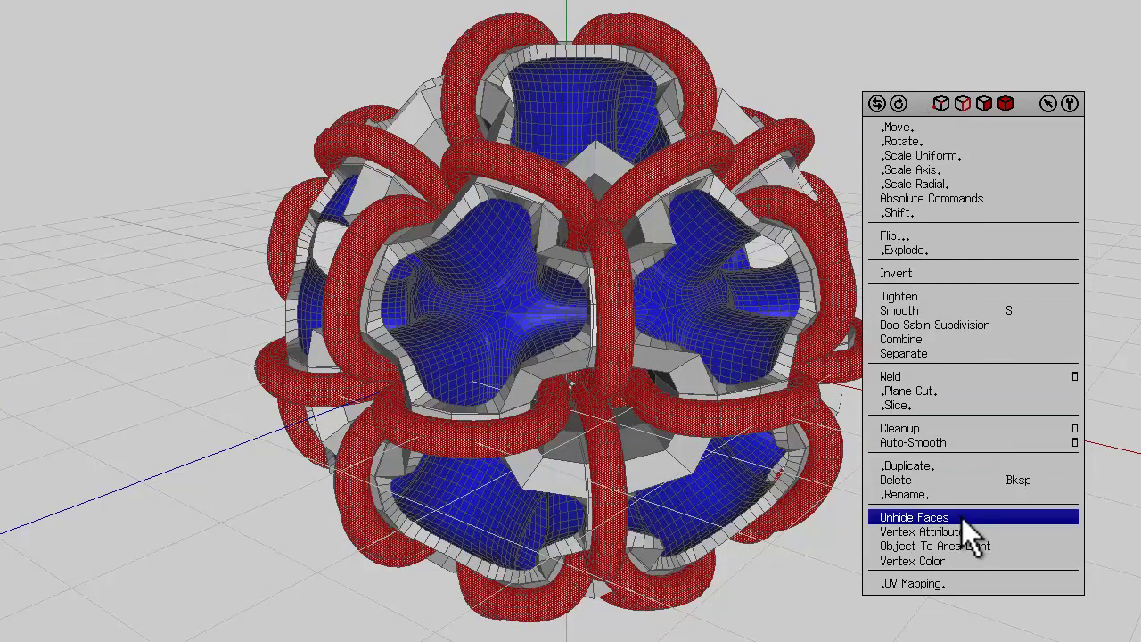
- Switch the loop object's selection to its faces and assign them a new material named New Material2
{"action": "left_click", "coordinate": [964, 353]}
{"action": "right_click", "coordinate": [921, 32]}
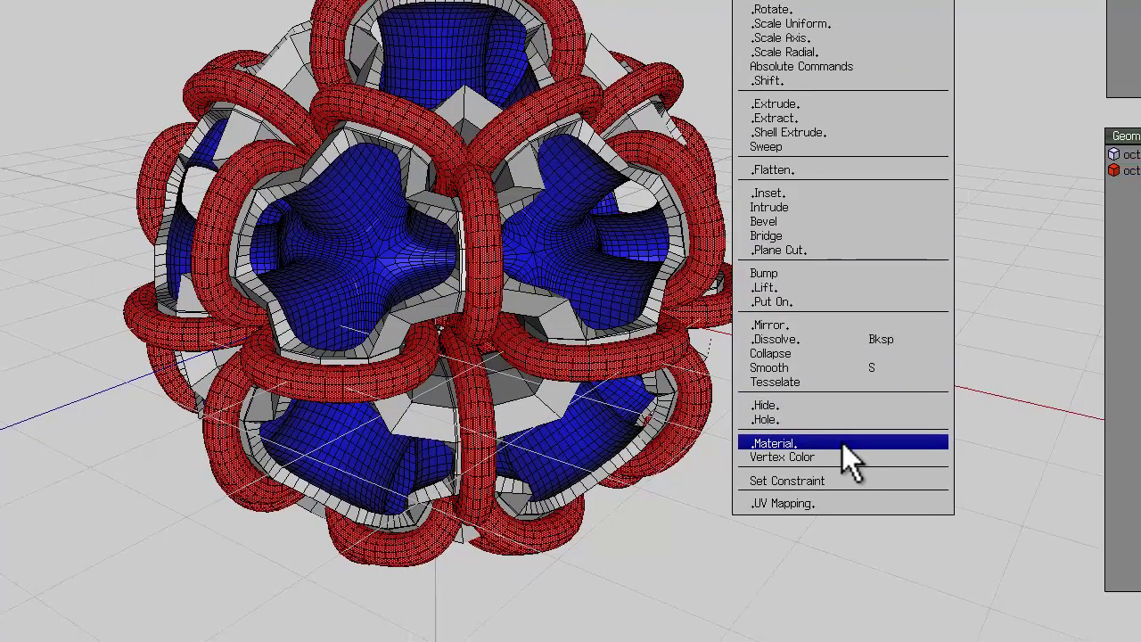
{"action": "left_click", "coordinate": [971, 499]}
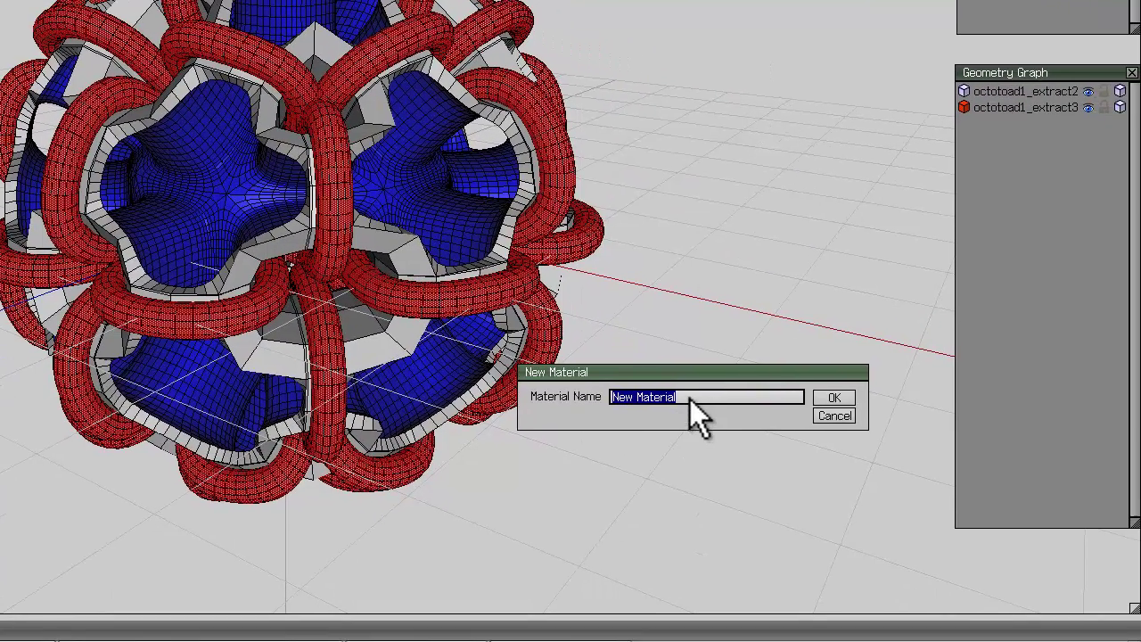
{"action": "left_click", "coordinate": [688, 400]}
{"action": "type", "text": "2"}
{"action": "left_click", "coordinate": [843, 401]}
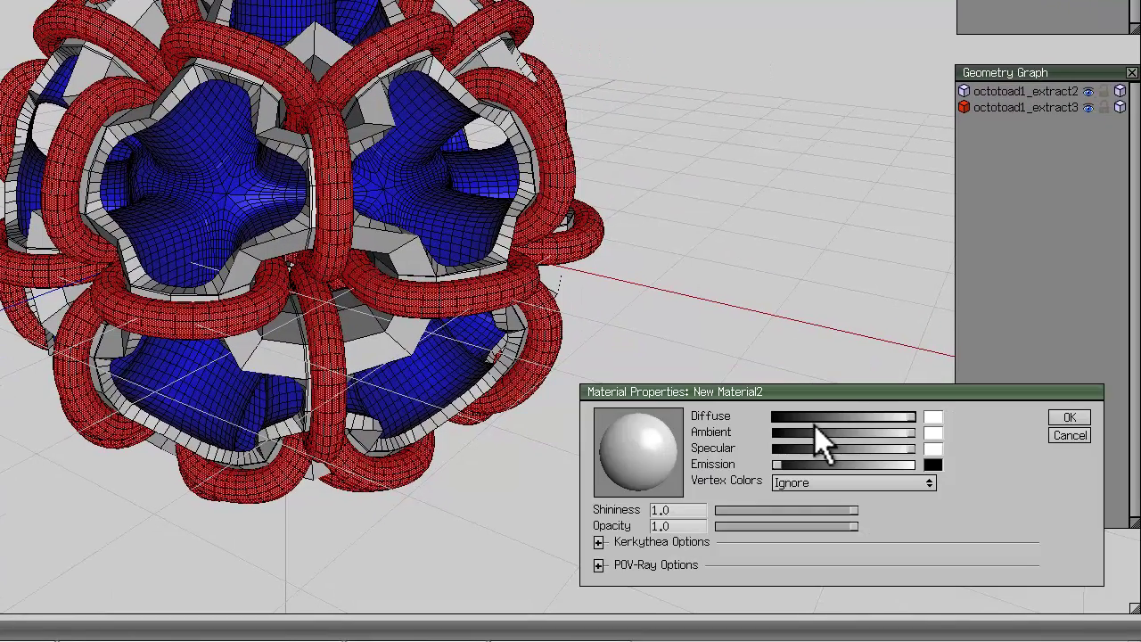
- Set New Material2's diffuse colour to cyan with R 0.0, G 1.0, B 1.0, and accept the material properties
{"action": "left_click", "coordinate": [932, 416]}
{"action": "left_click", "coordinate": [901, 432]}
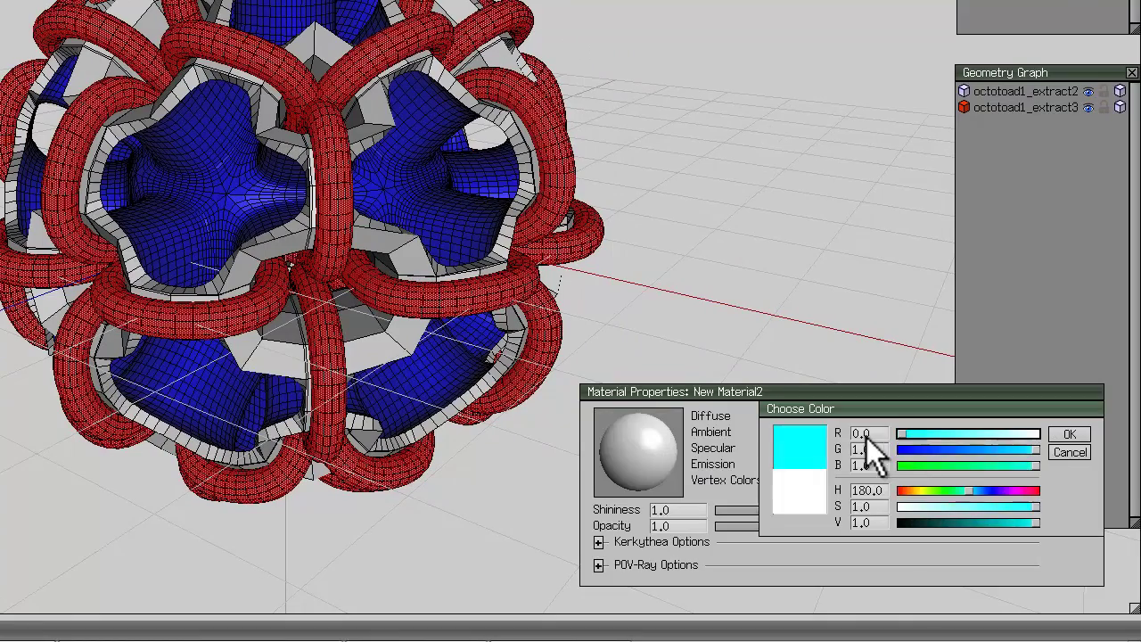
{"action": "left_click", "coordinate": [1070, 434]}
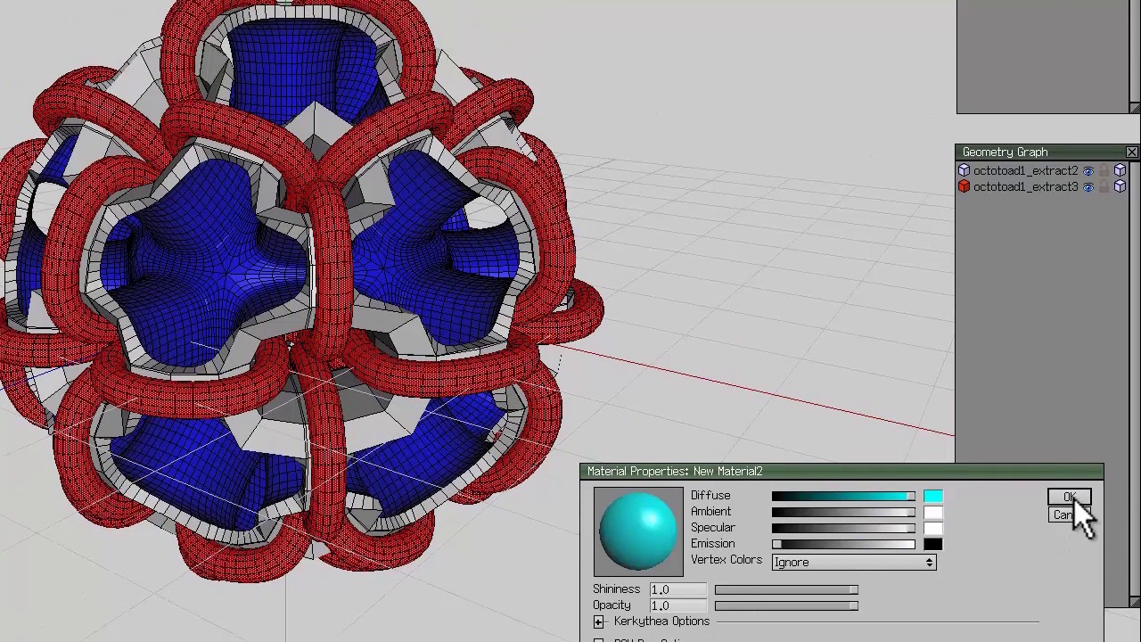
{"action": "left_click", "coordinate": [1069, 417]}
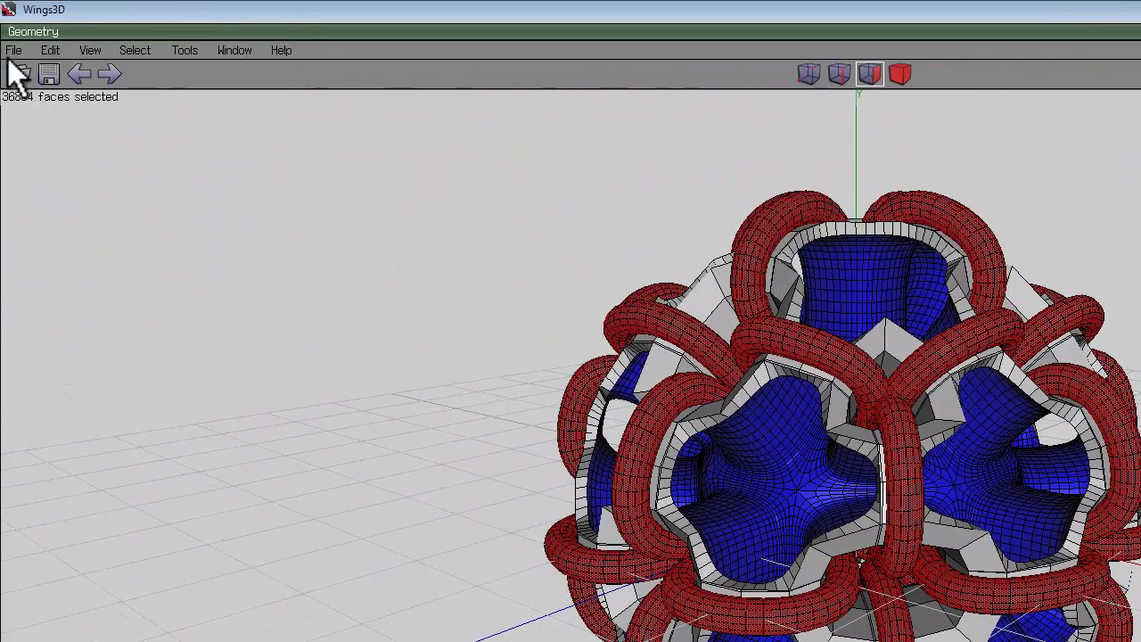
- Export the model as a Wavefront OBJ file named "Wings thing with loops 3" in the +grab this folder
{"action": "left_click", "coordinate": [13, 52]}
{"action": "mouse_move", "coordinate": [179, 238]}
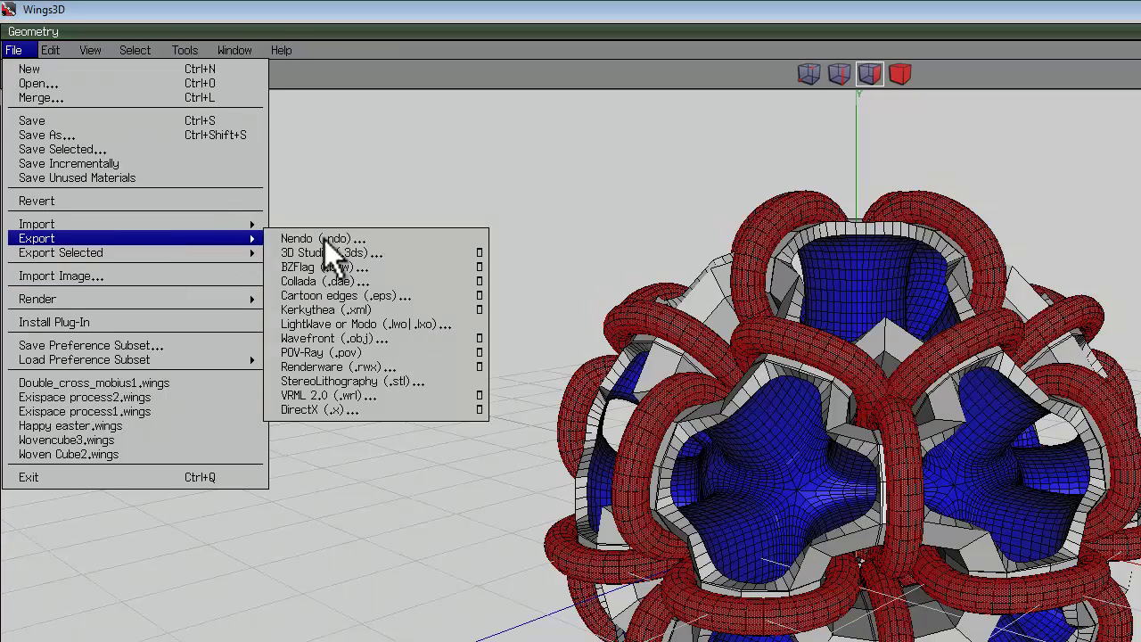
{"action": "left_click", "coordinate": [366, 338]}
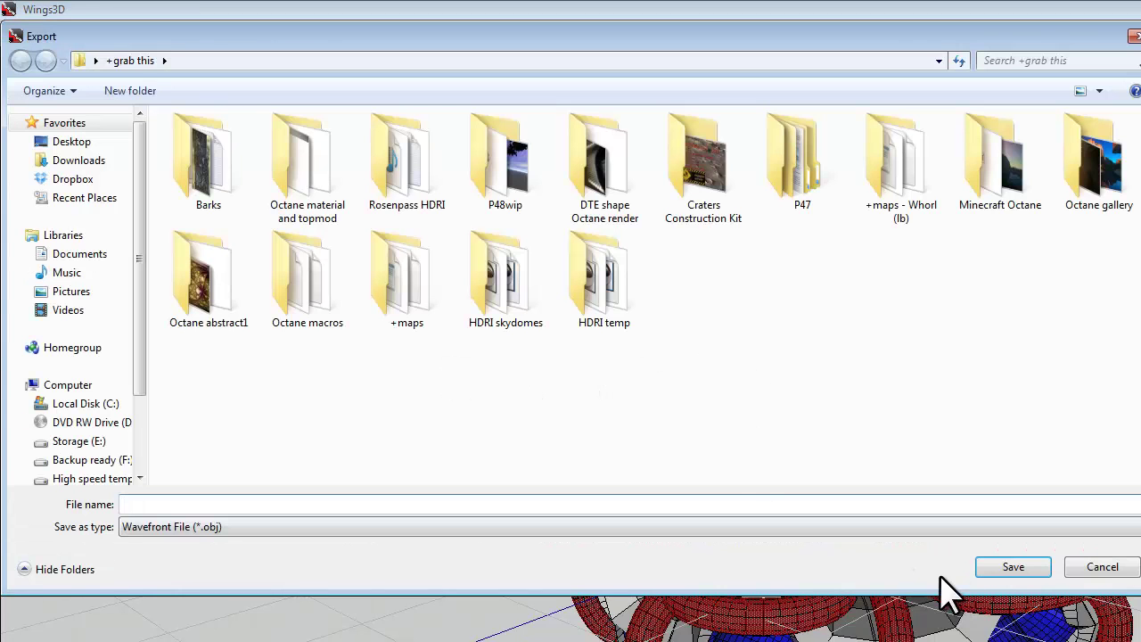
{"action": "type", "text": "Thing with loops 3"}
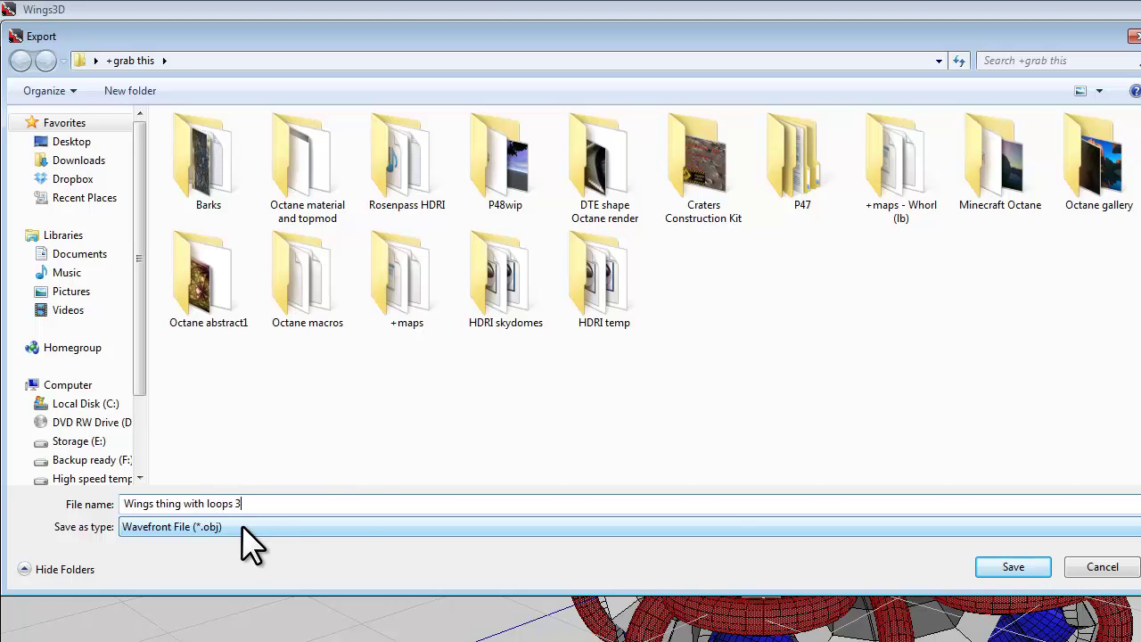
{"action": "left_click", "coordinate": [1044, 572]}
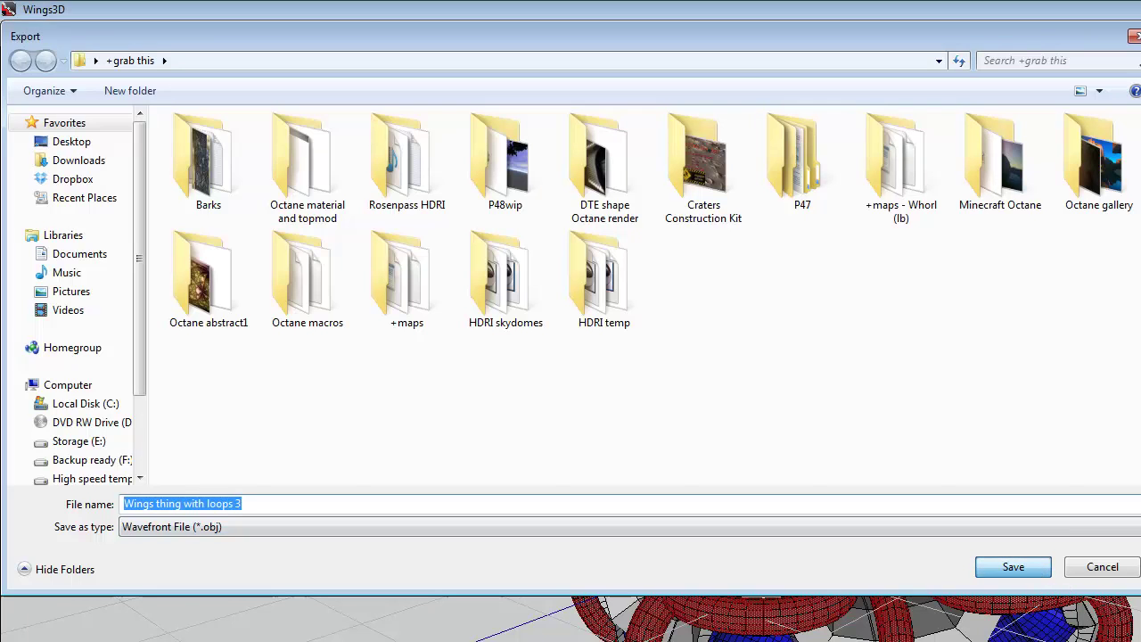